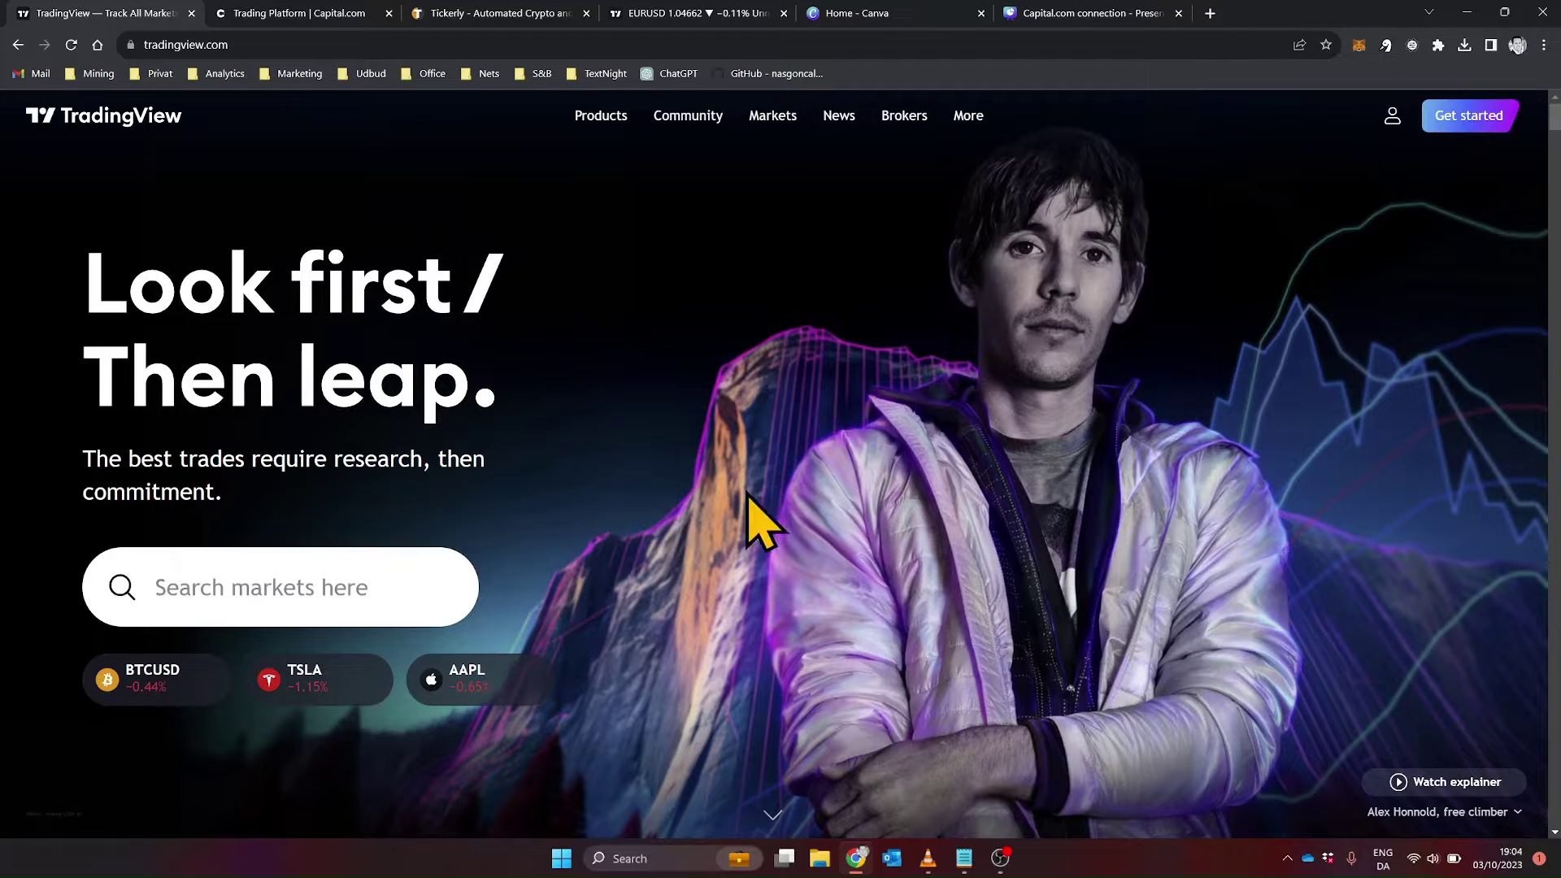
- Bring up Tickerly's homepage on automating TradingView strategies
mouse_move(600, 135)
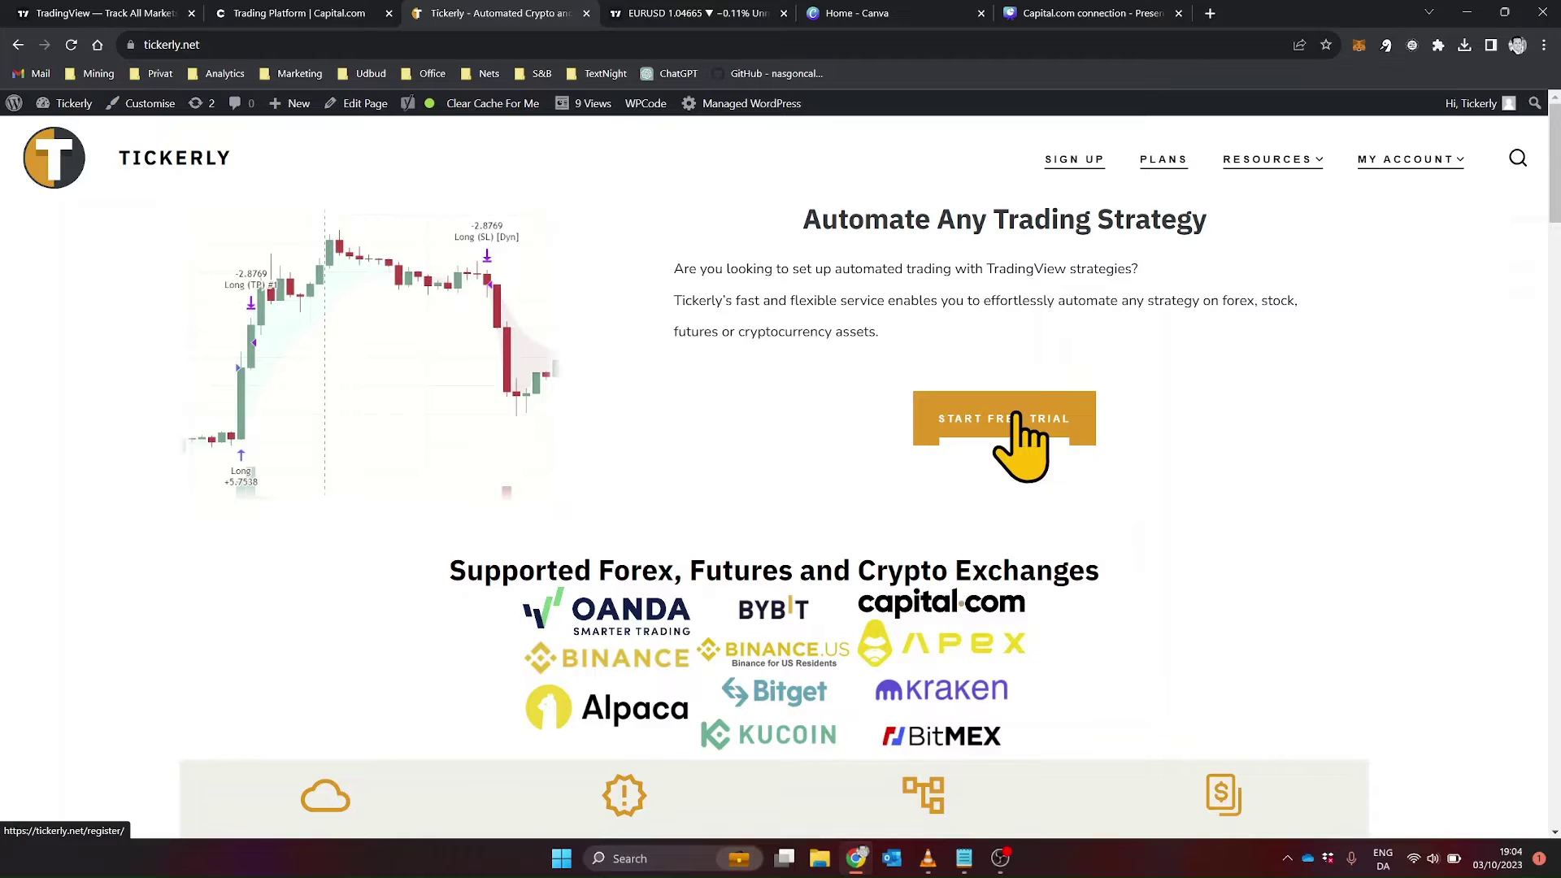
scroll(1016, 416, down, 15)
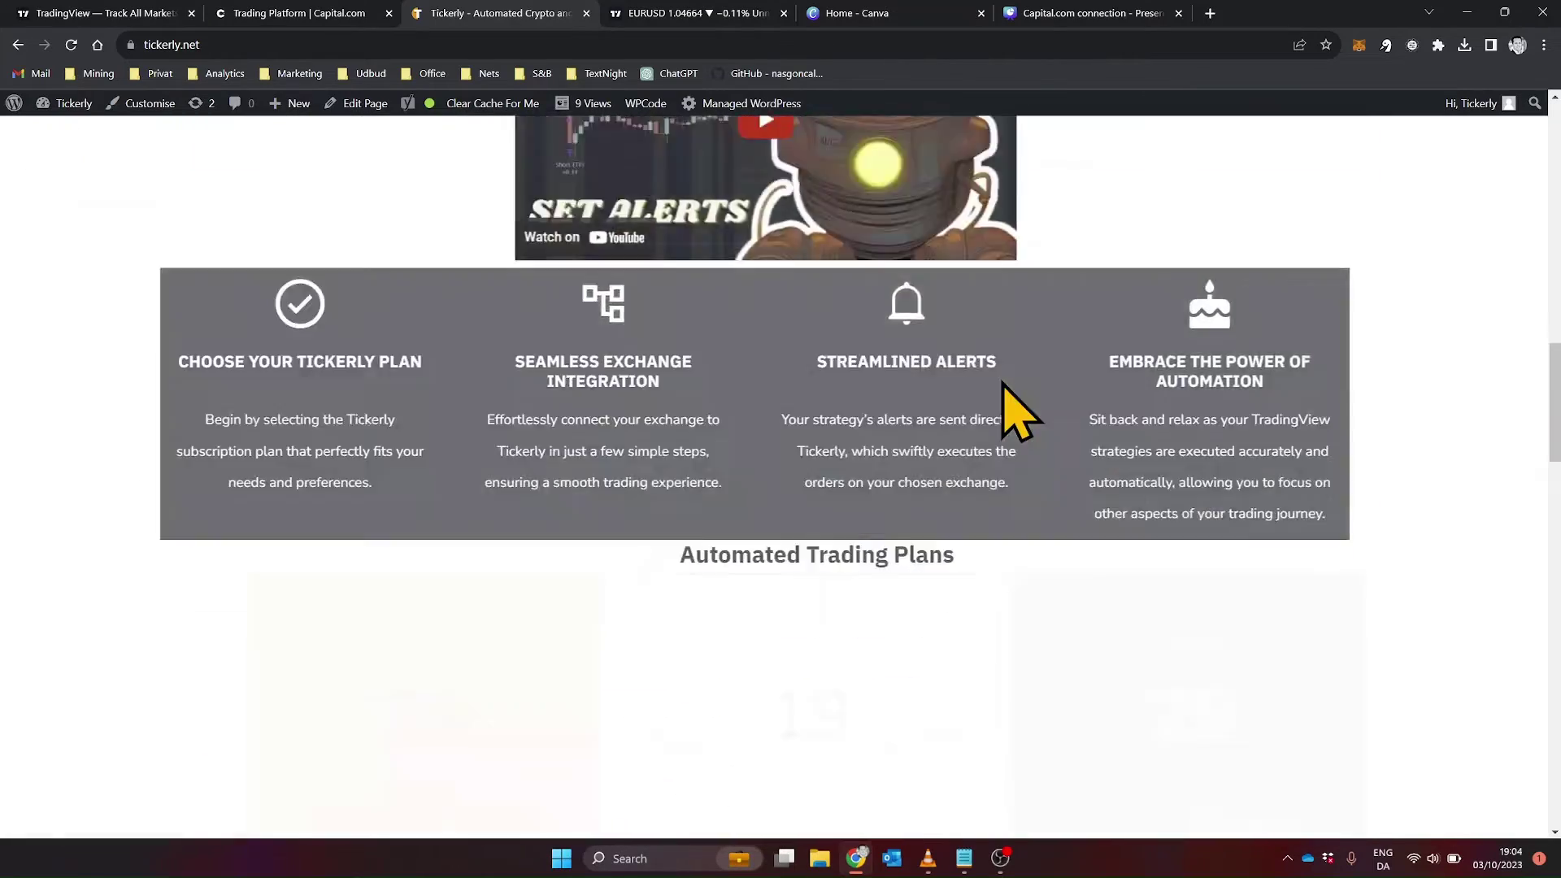
scroll(1004, 391, down, 5)
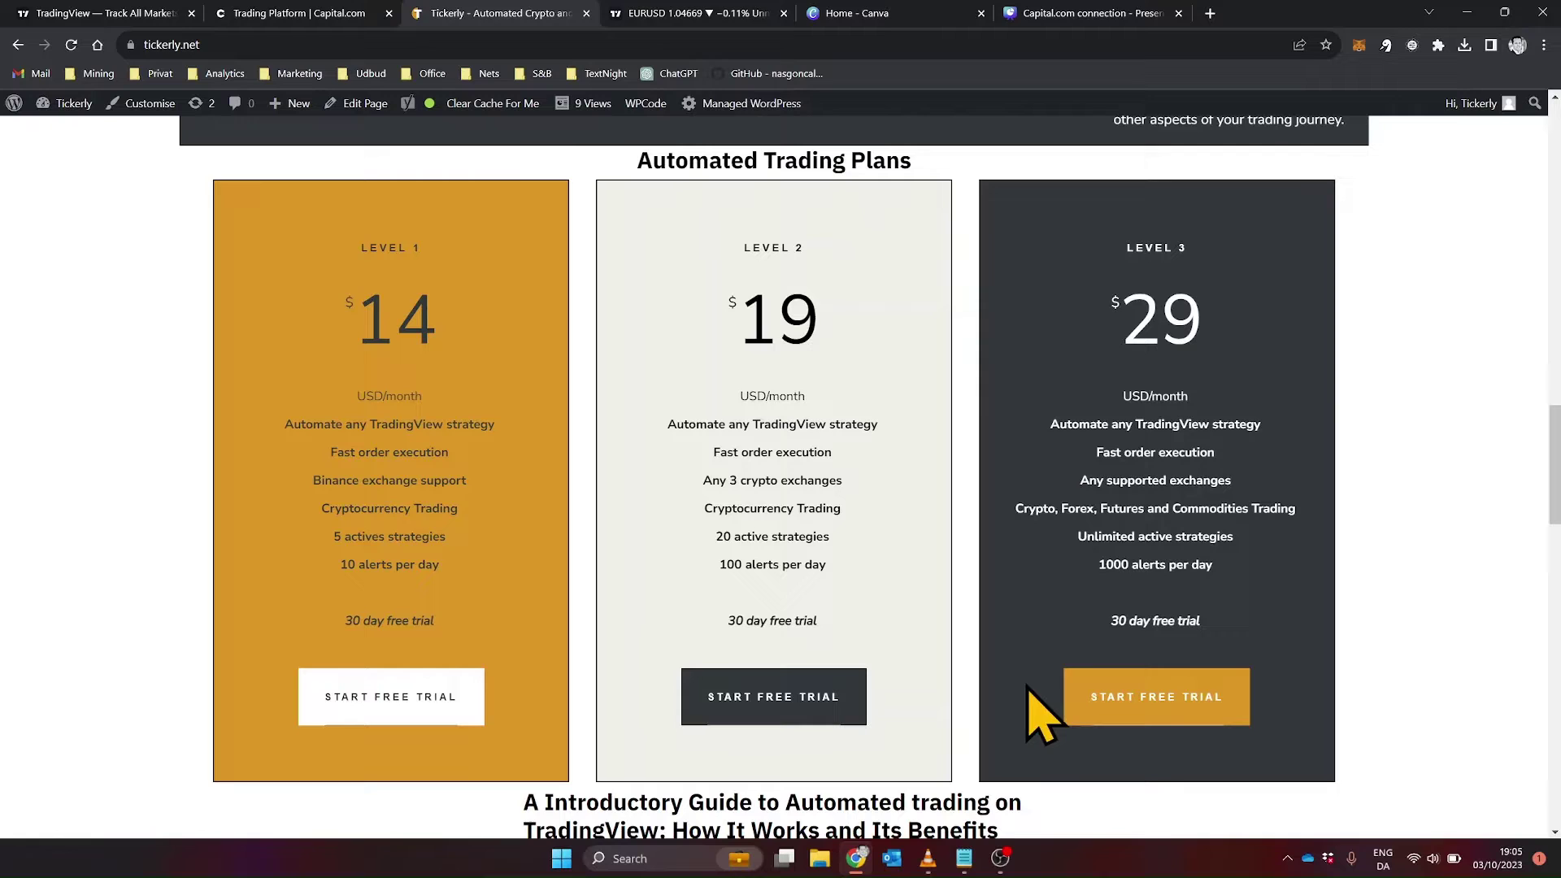
scroll(1012, 610, down, 1)
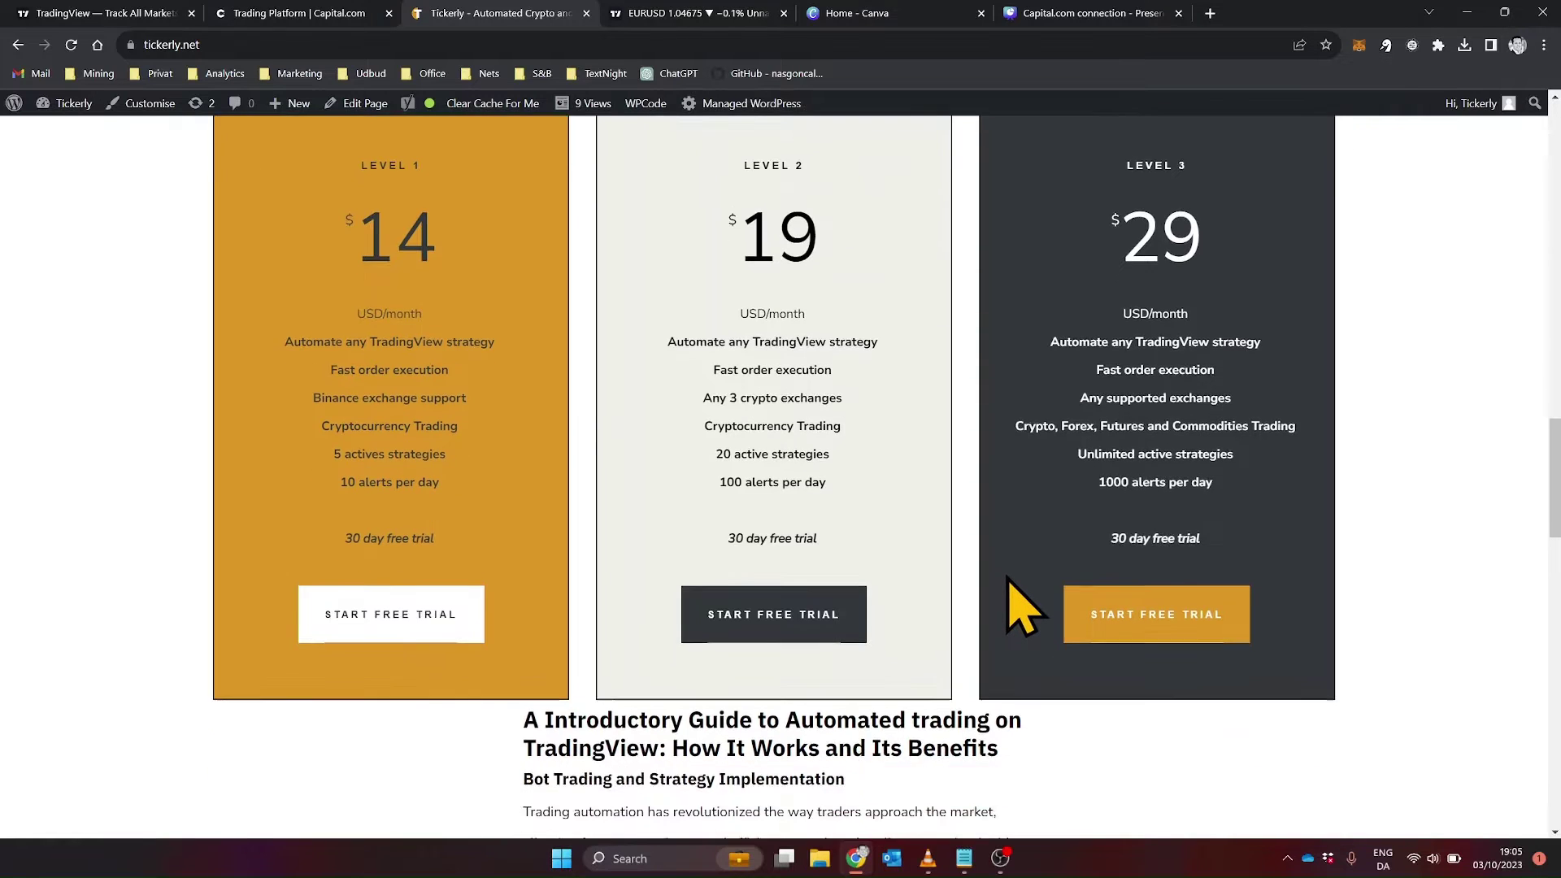
scroll(1010, 610, up, 1)
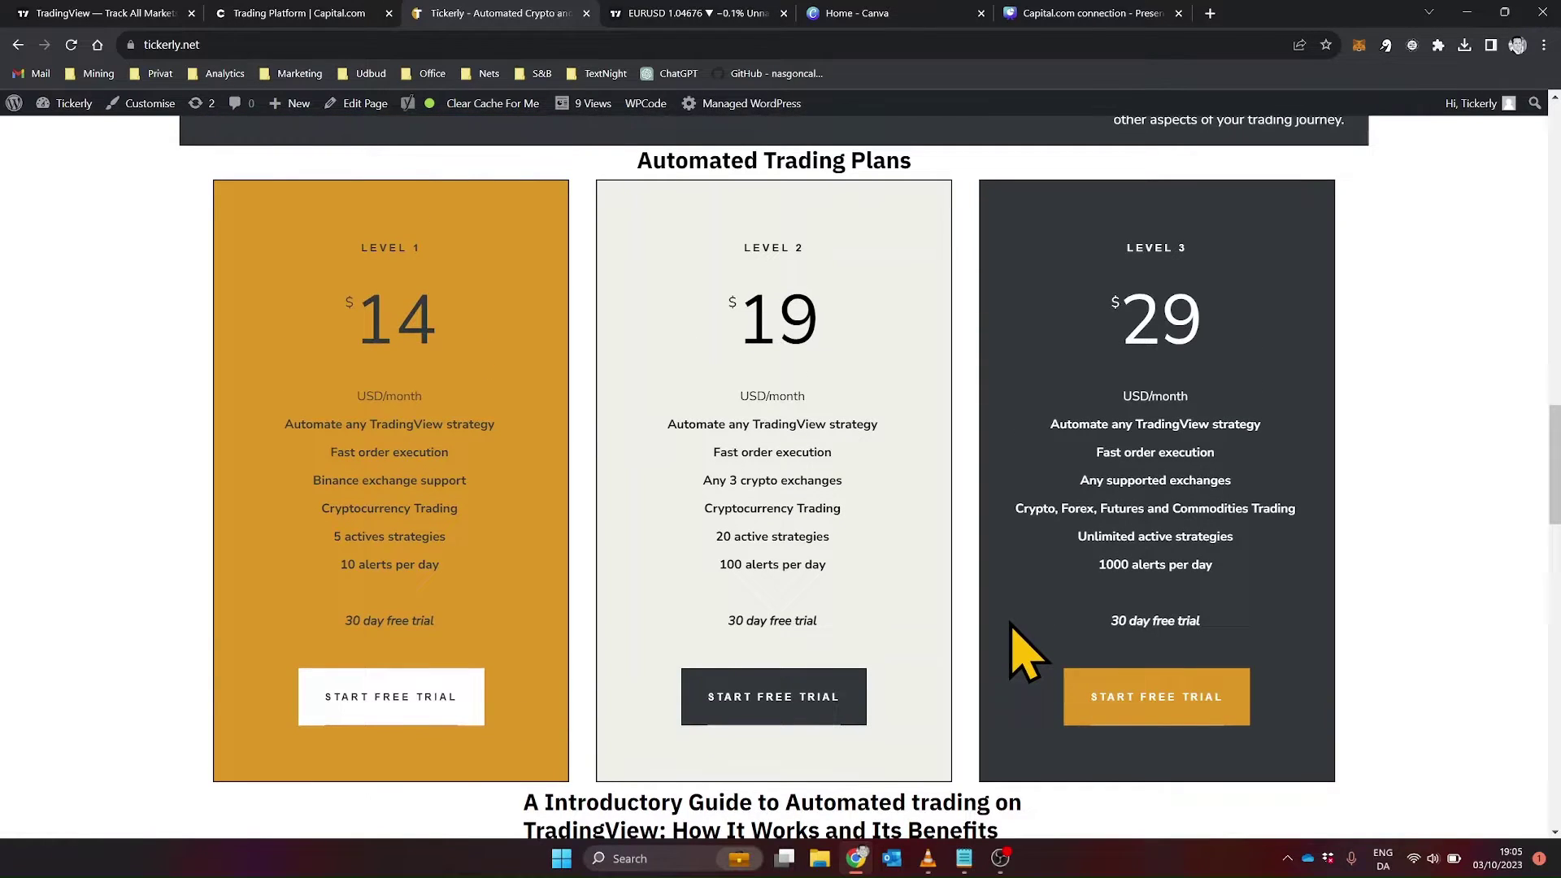
click(1171, 707)
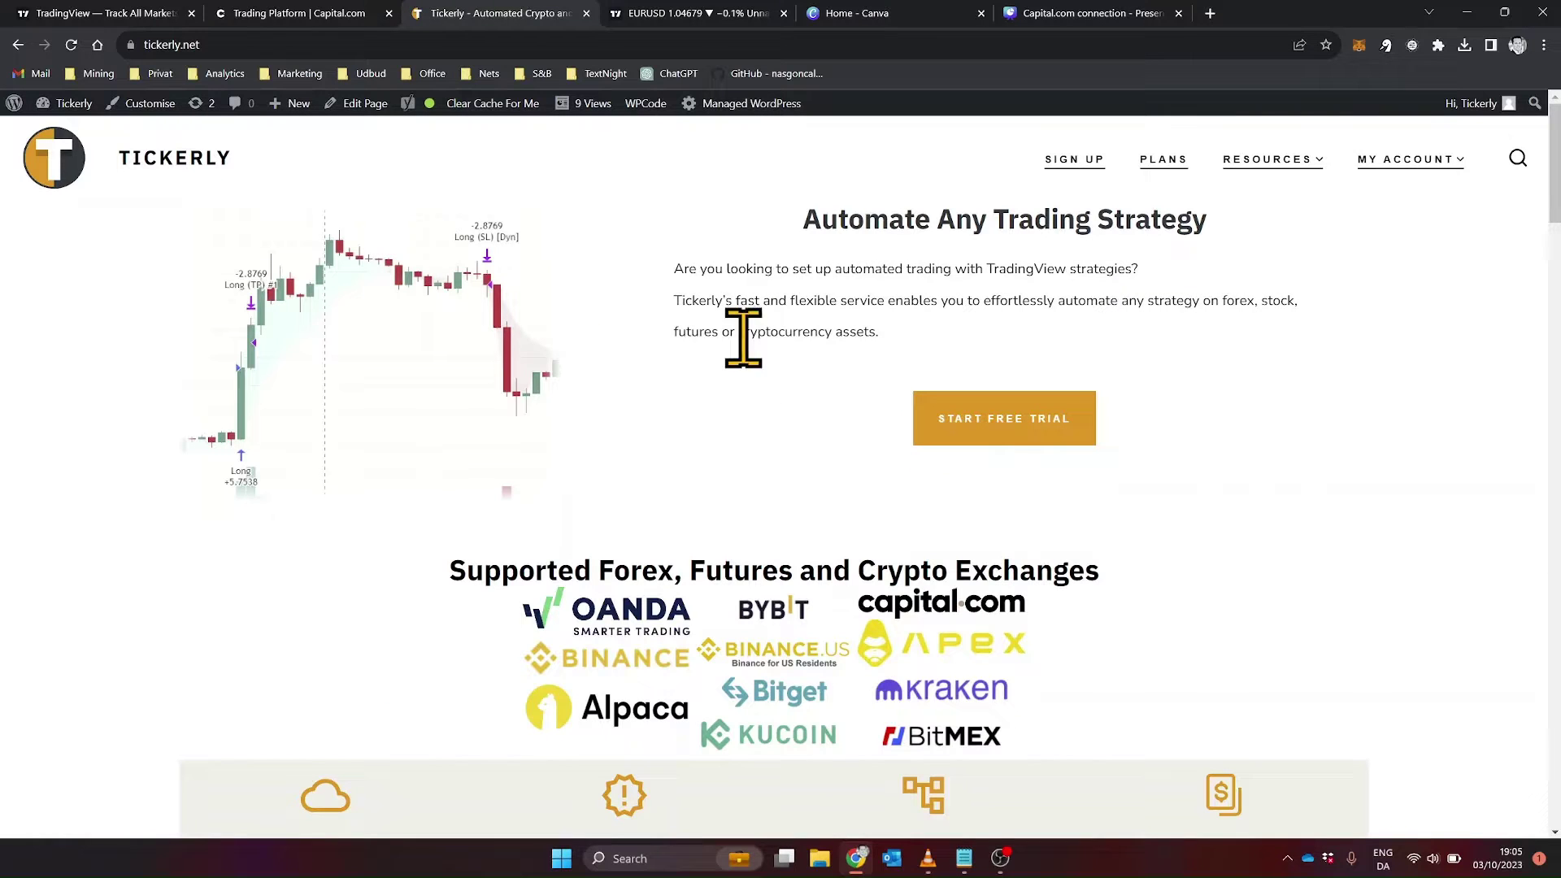
scroll(453, 443, down, 5)
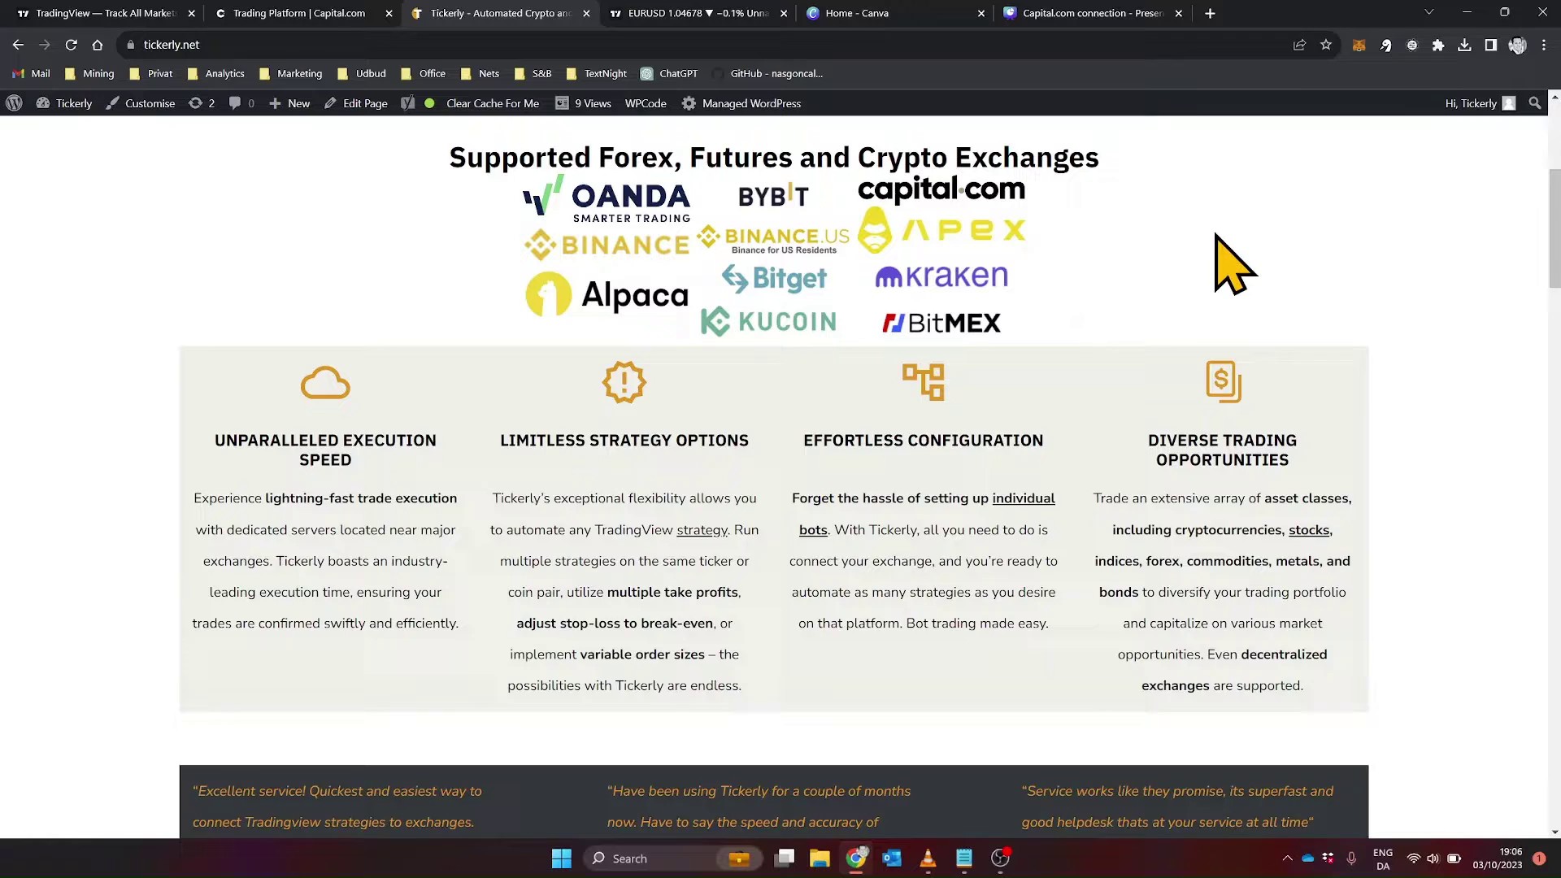
scroll(1231, 263, up, 1)
scroll(1232, 263, up, 1)
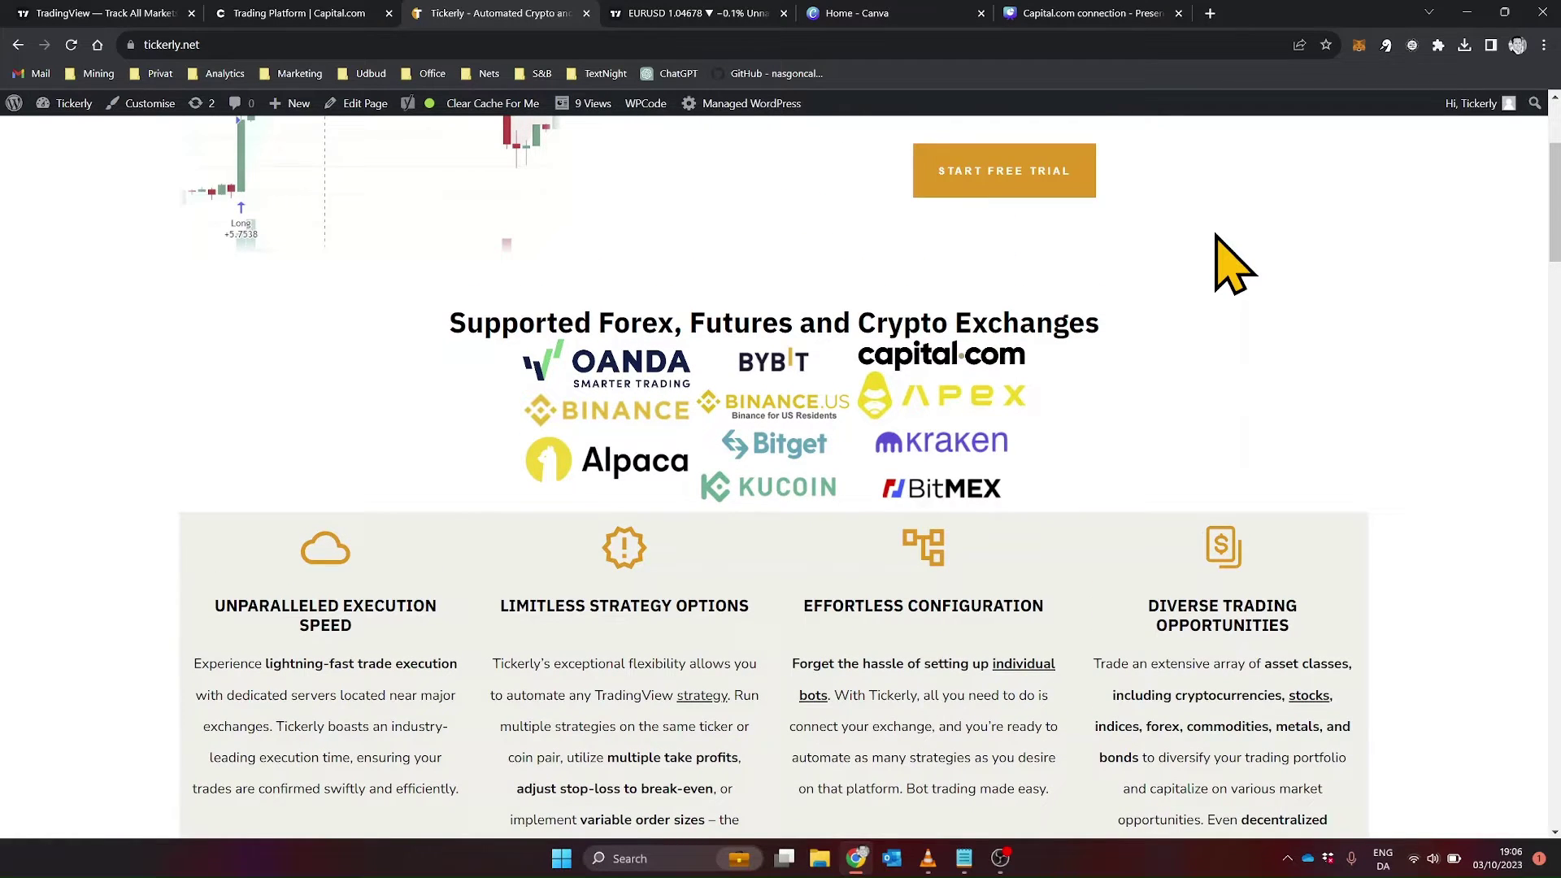
scroll(1232, 262, up, 3)
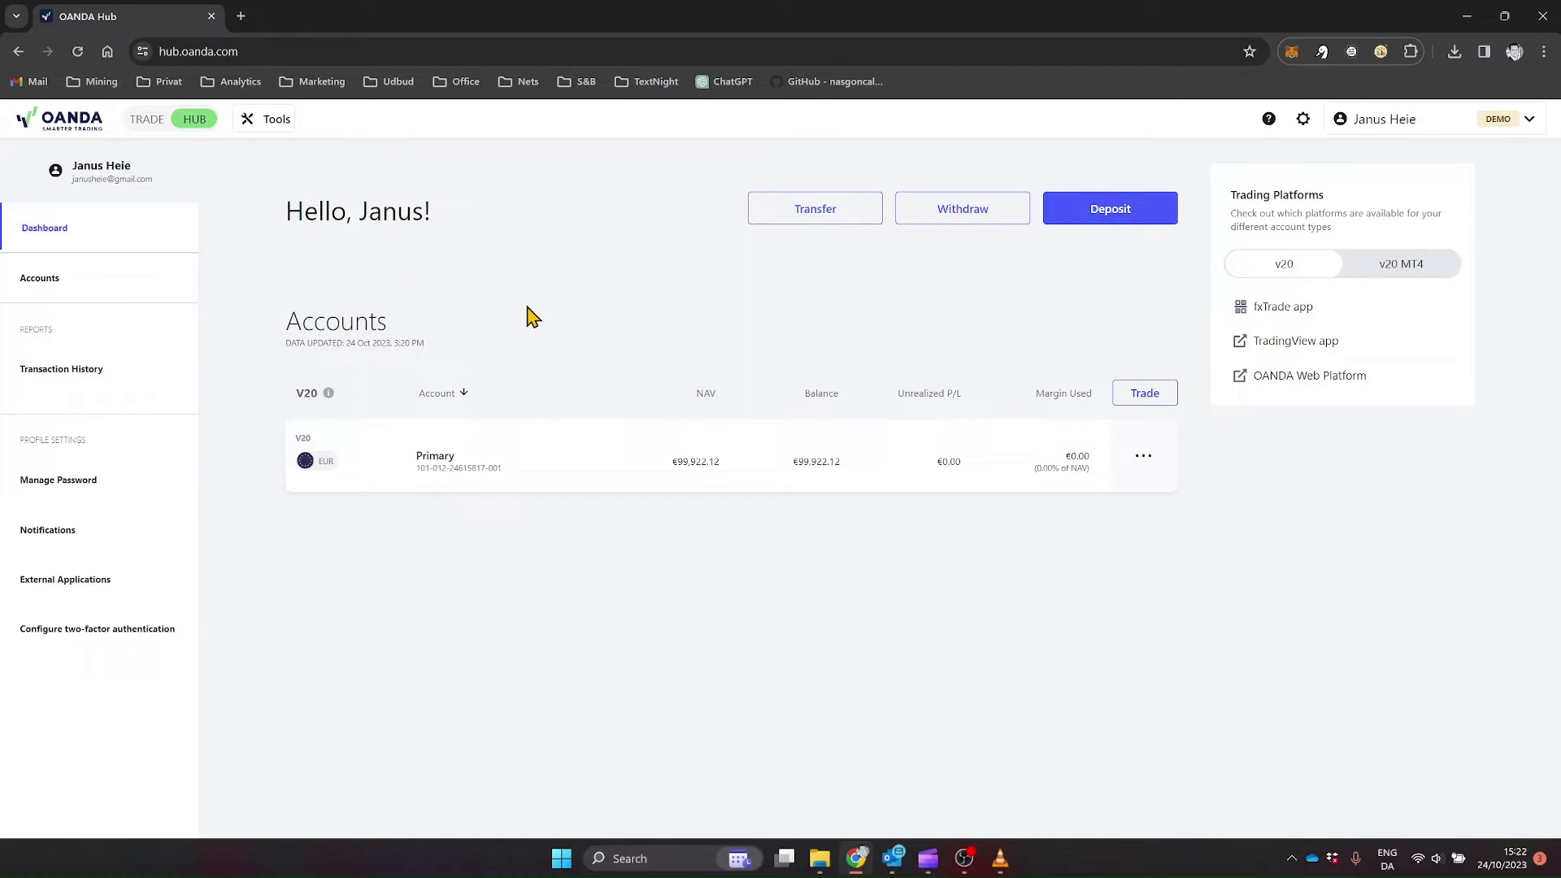
- Open the Primary demo account's details page in OANDA Hub
click(1518, 129)
click(1518, 128)
click(469, 478)
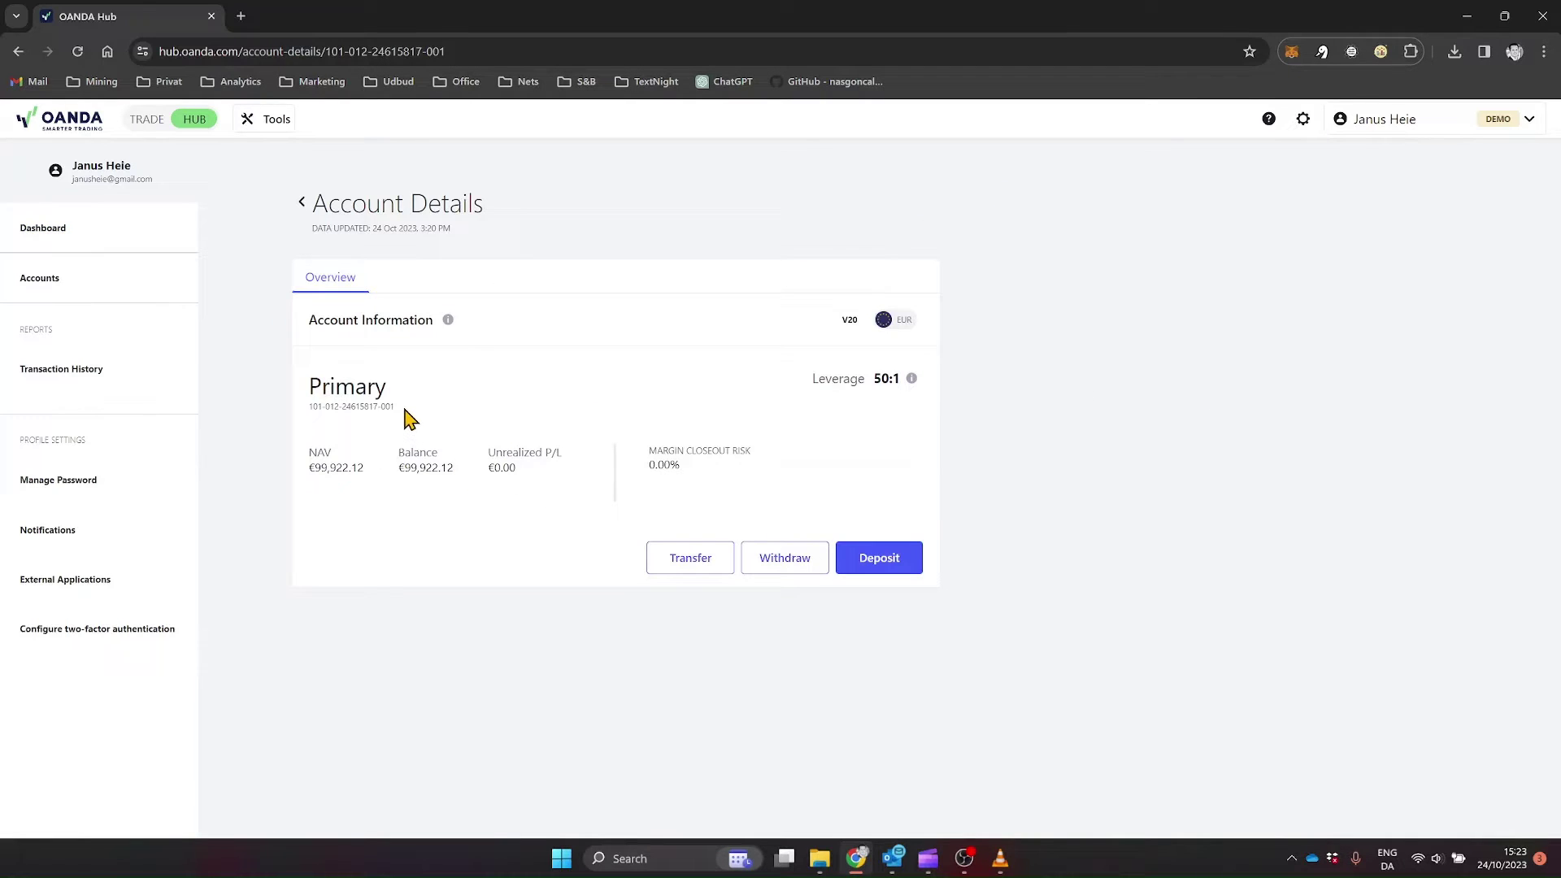
- Paste the Primary account number into a new Notepad note
key(super)
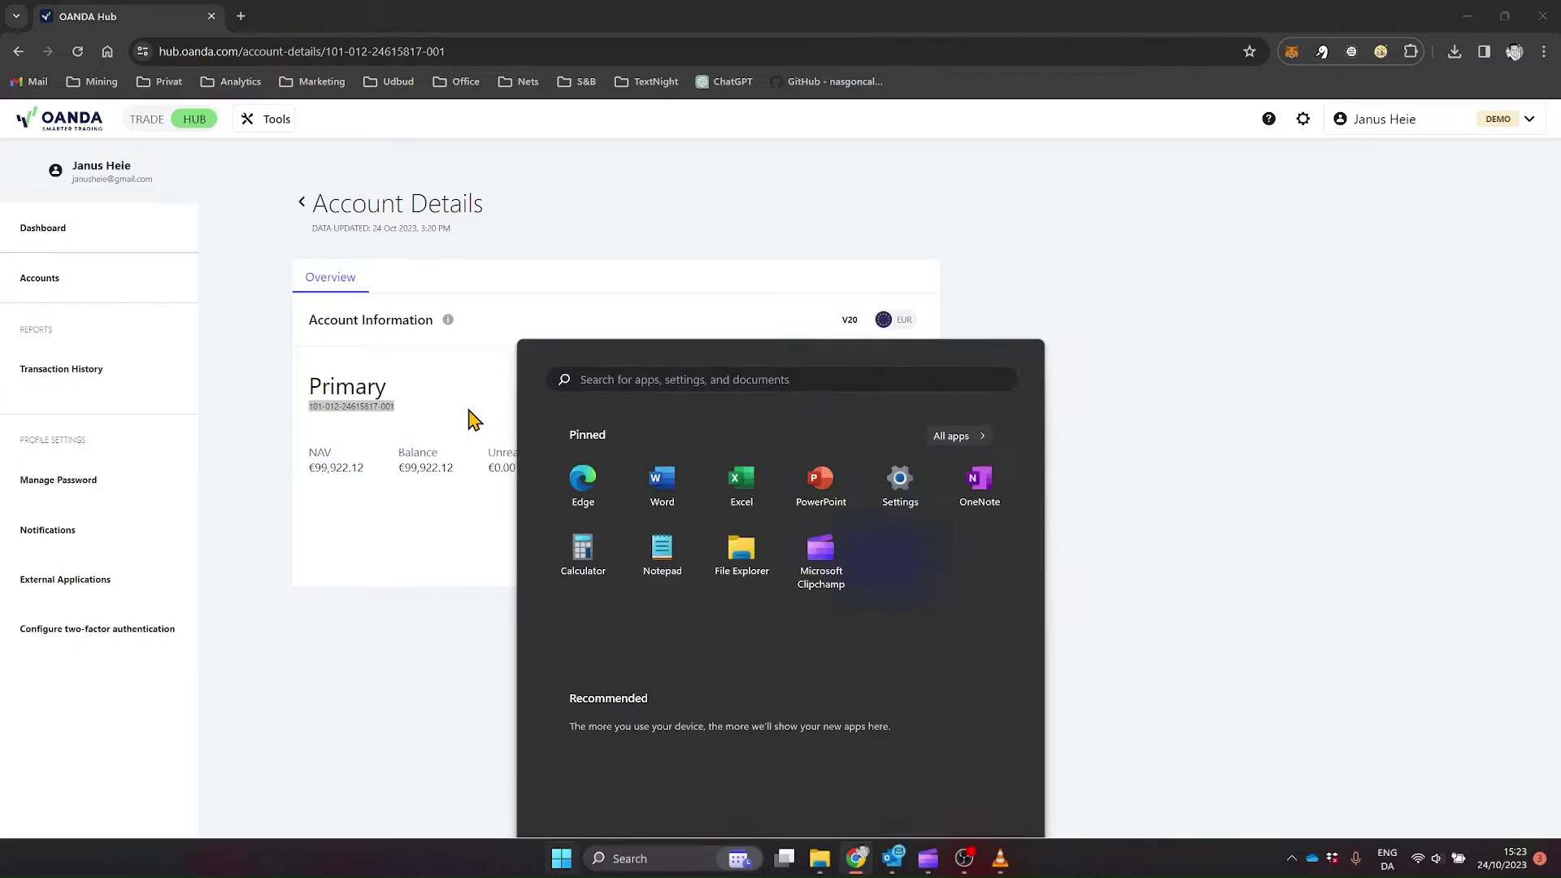
text(note)
key(Return)
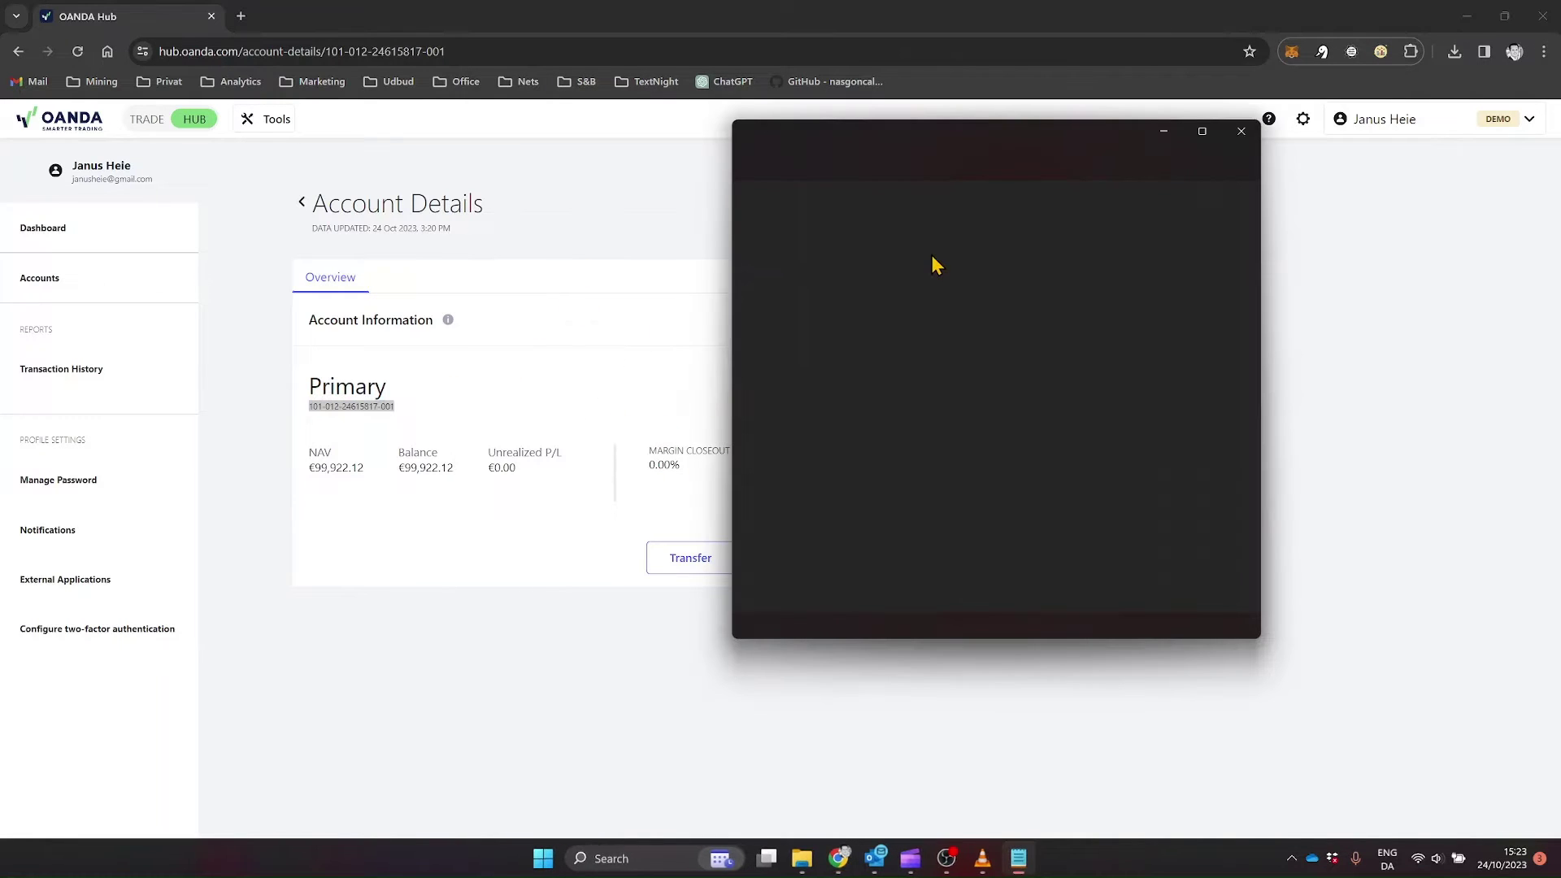
key(ctrl+v)
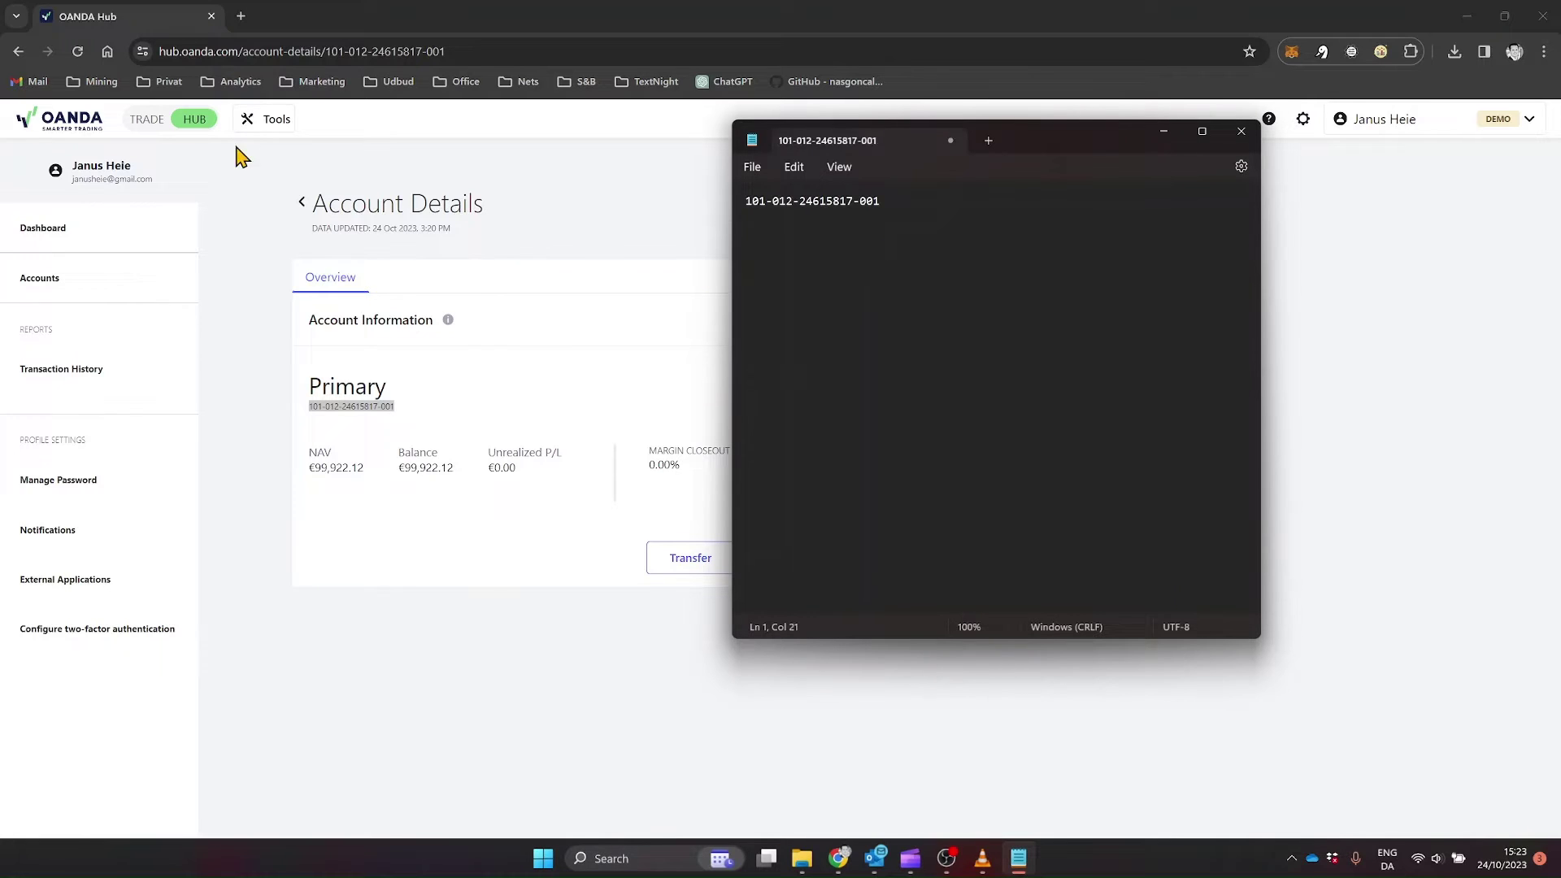
- Generate an OANDA personal API token and paste it into Notepad below the account number
click(259, 120)
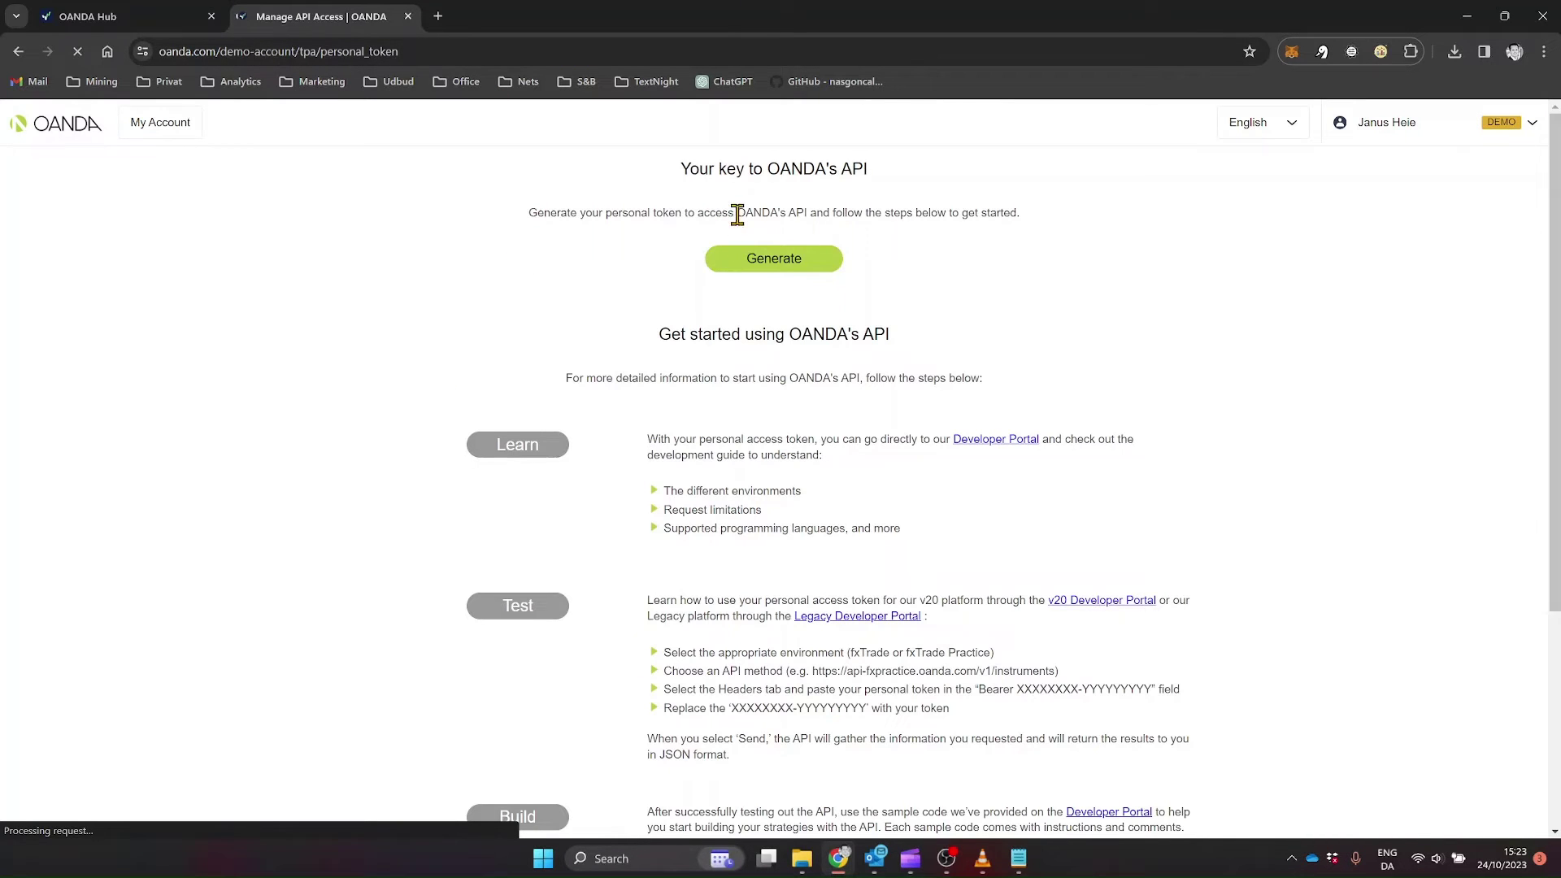
click(786, 260)
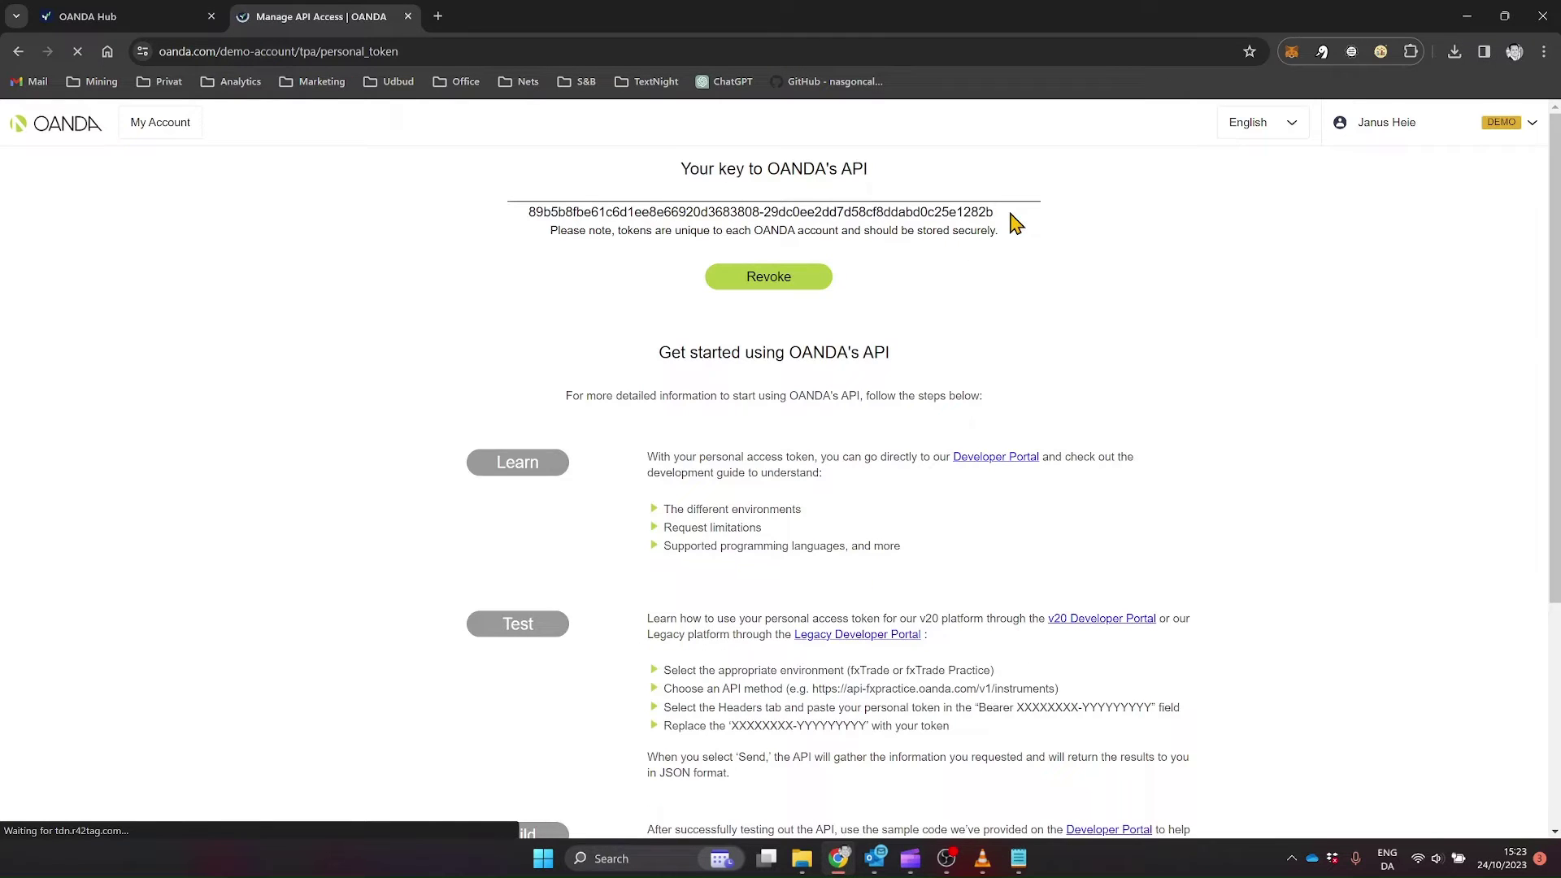
drag(1016, 224, 539, 221)
key(alt+Tab)
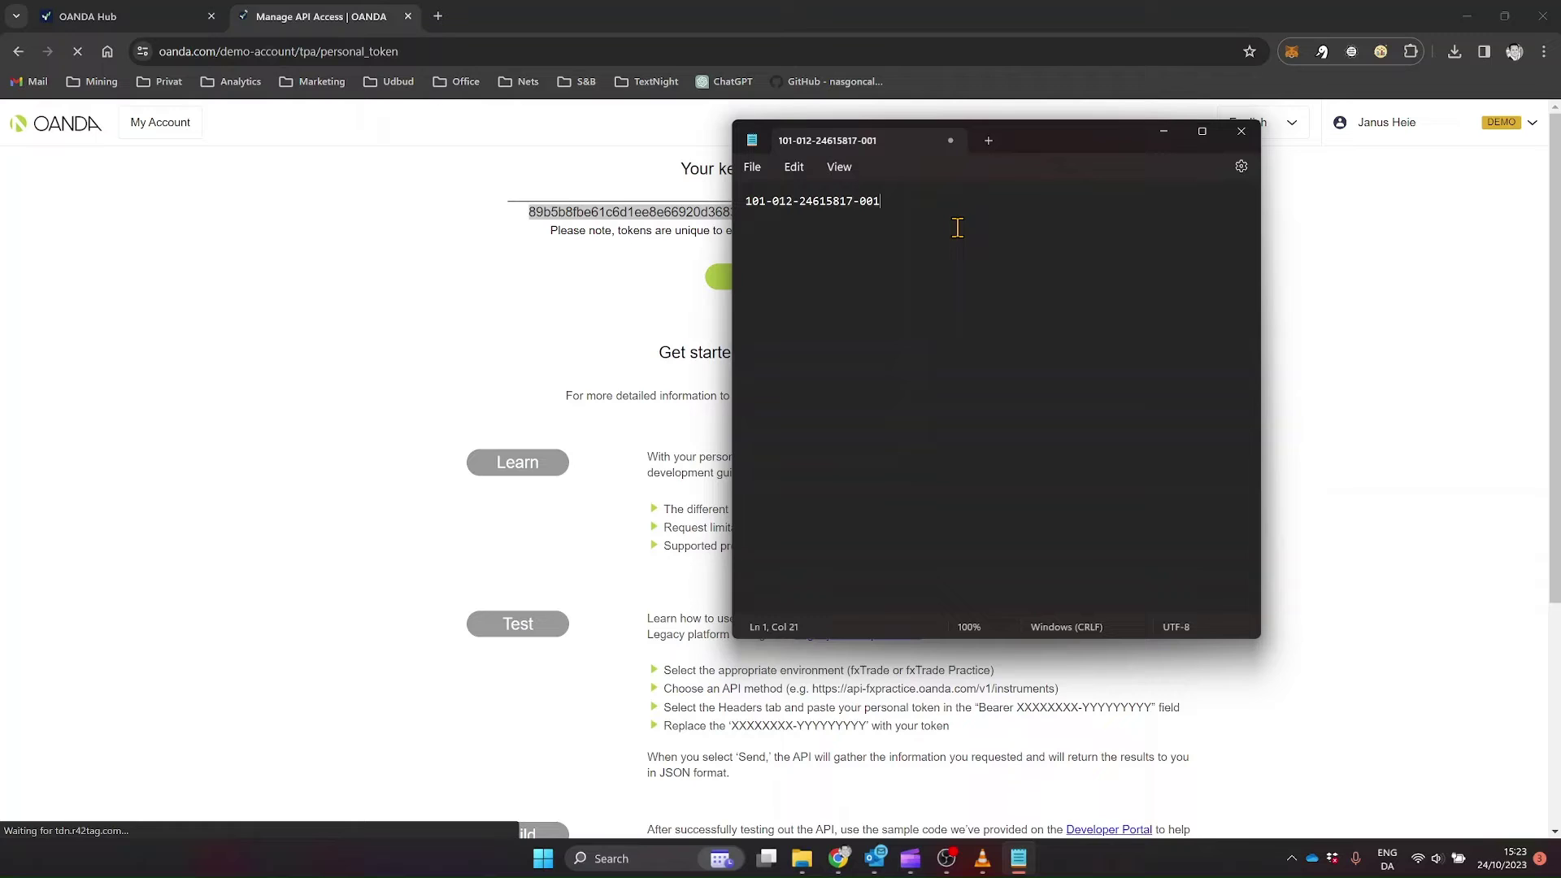
key(ctrl+v)
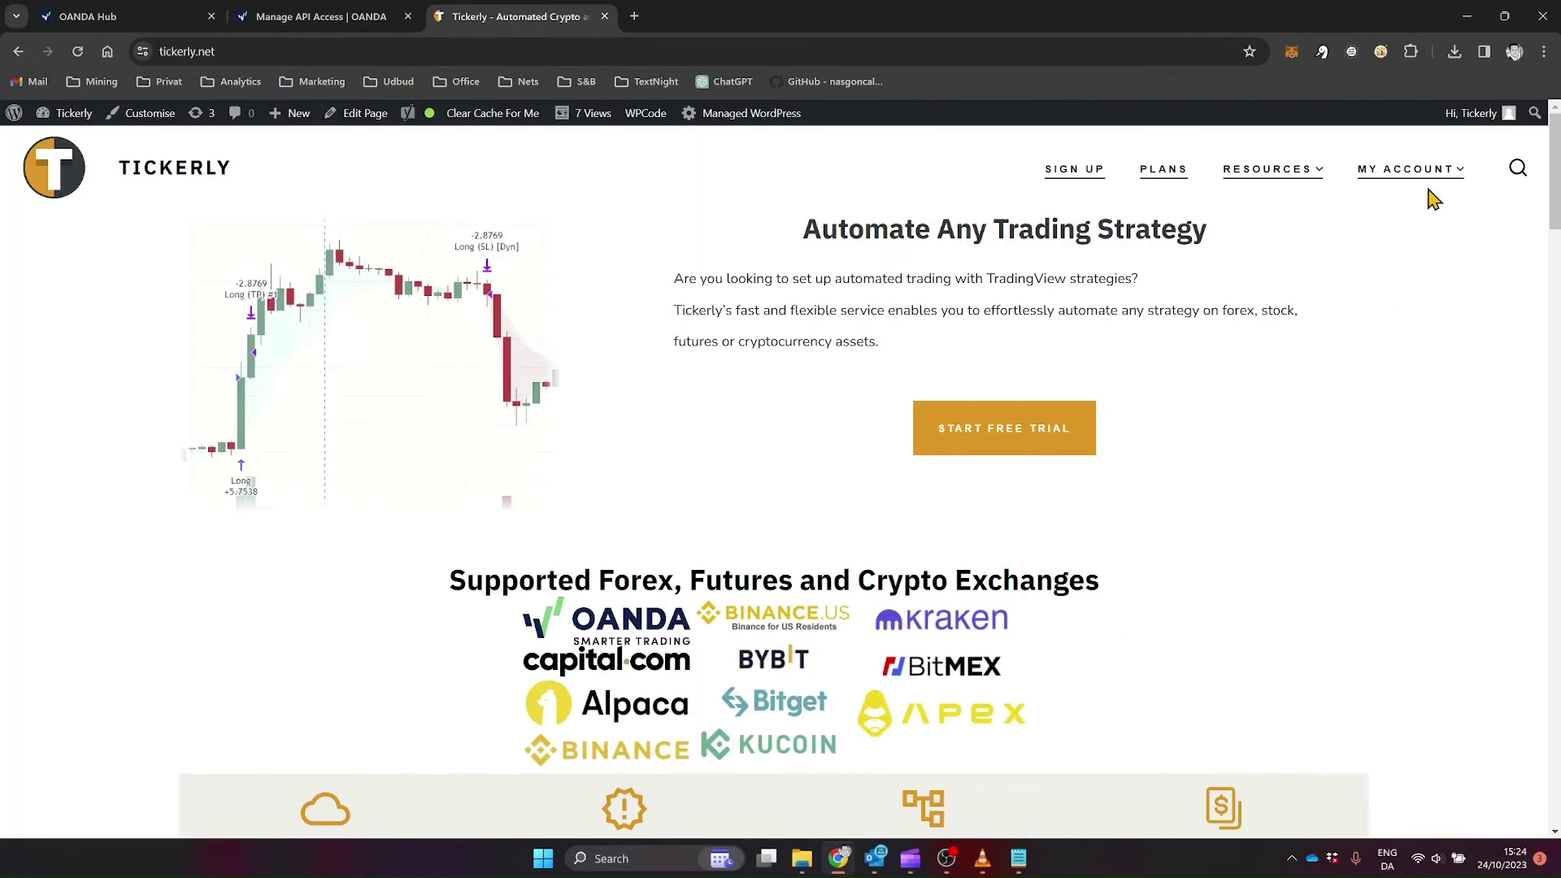
- Start a new Oanda exchange in Tickerly named 'my test account'
mouse_move(1433, 170)
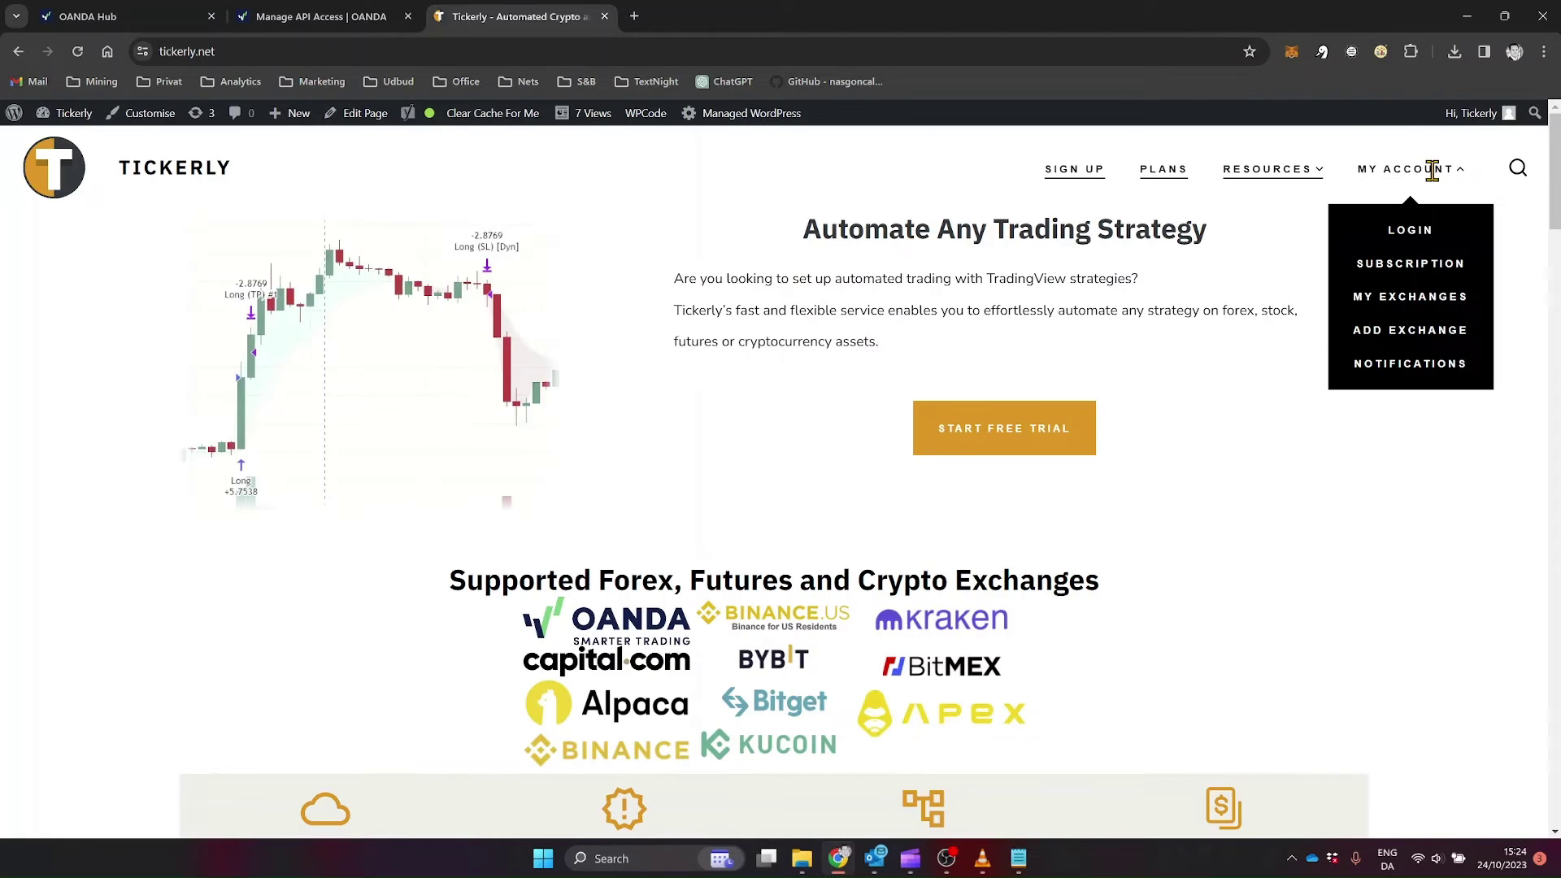
click(1423, 334)
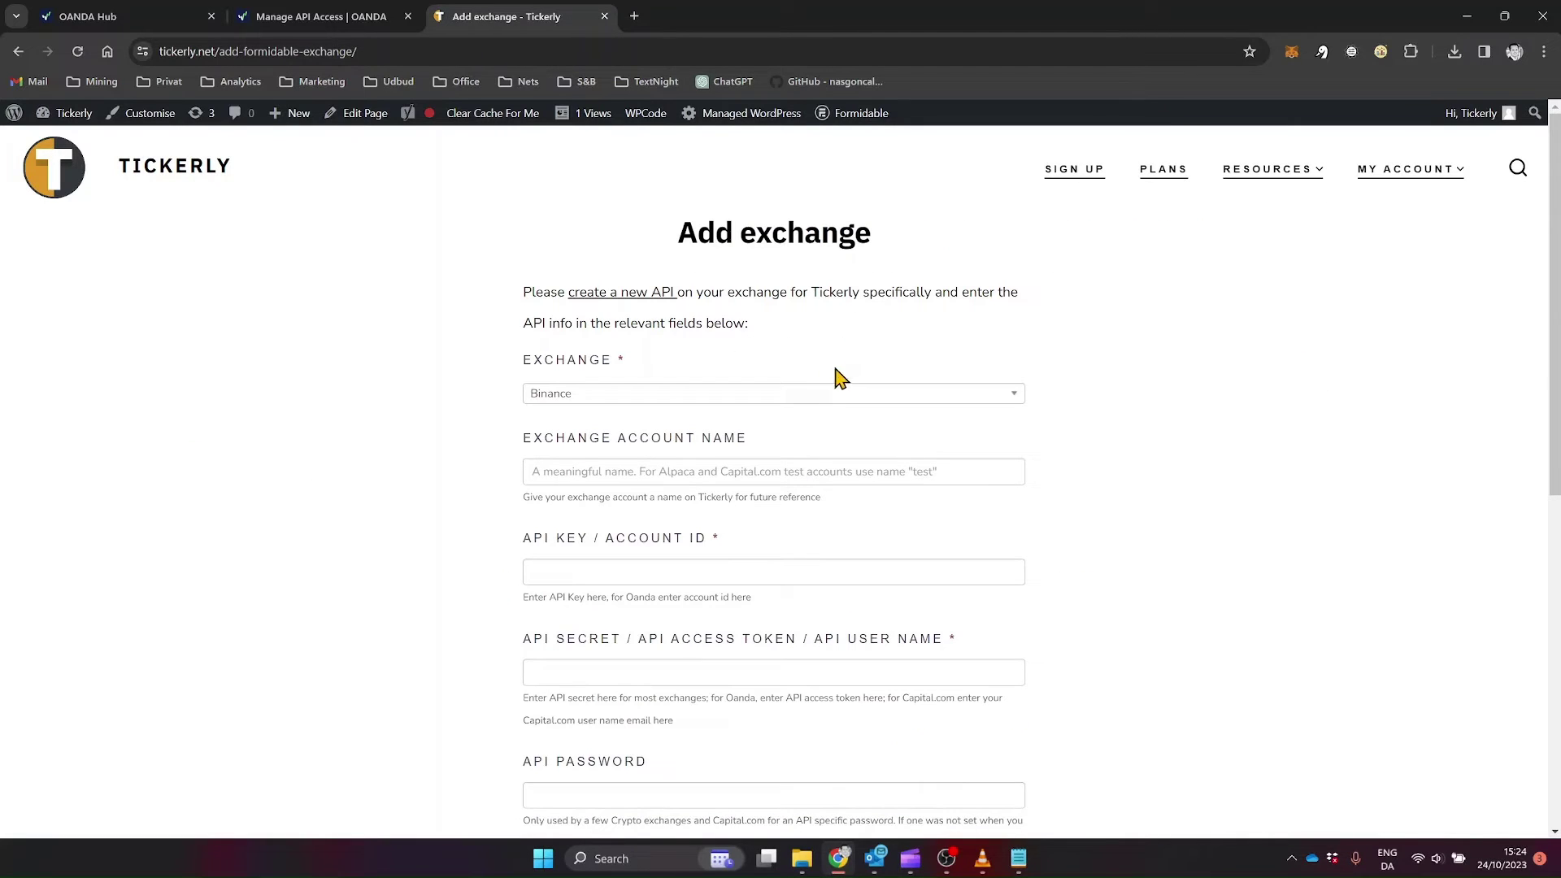
click(826, 395)
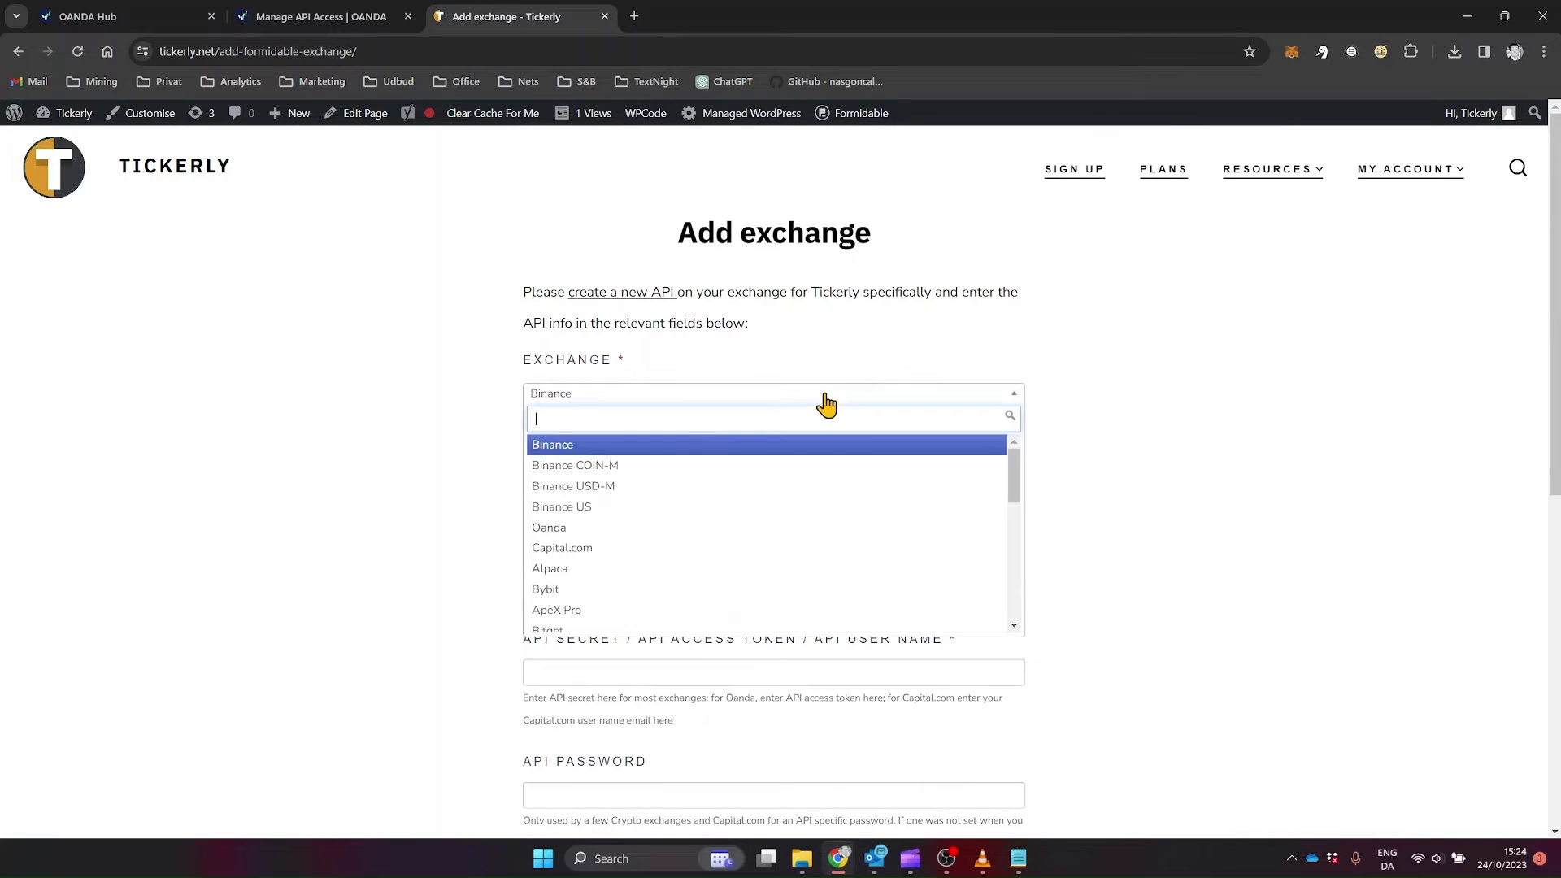
click(574, 530)
click(610, 475)
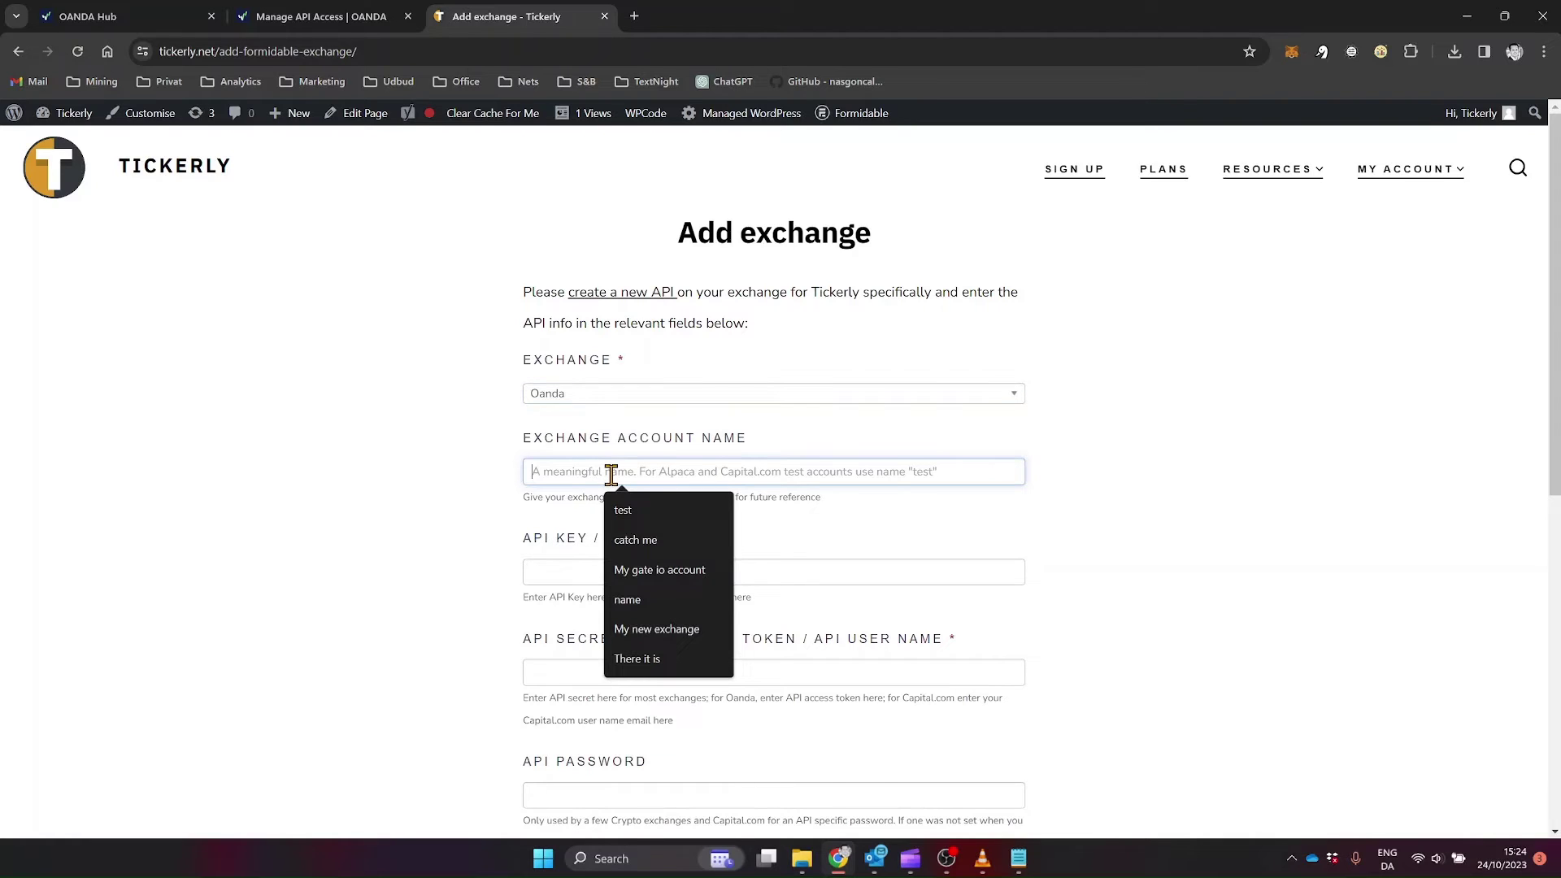
text(my test account)
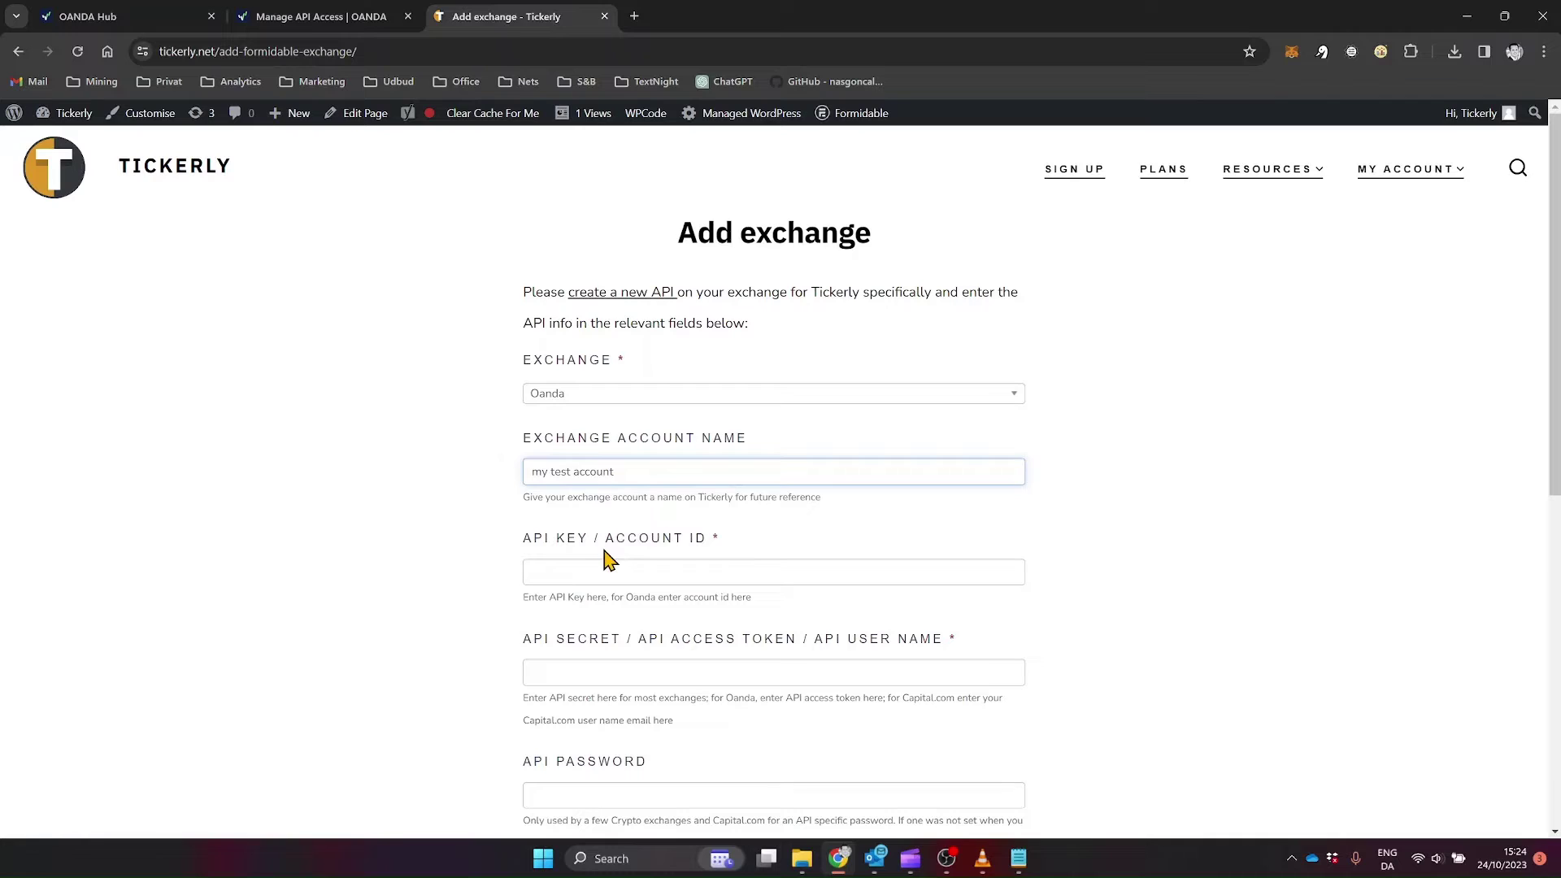
- Fill the account ID field with the OANDA account number from Notepad
click(608, 569)
key(alt+Tab)
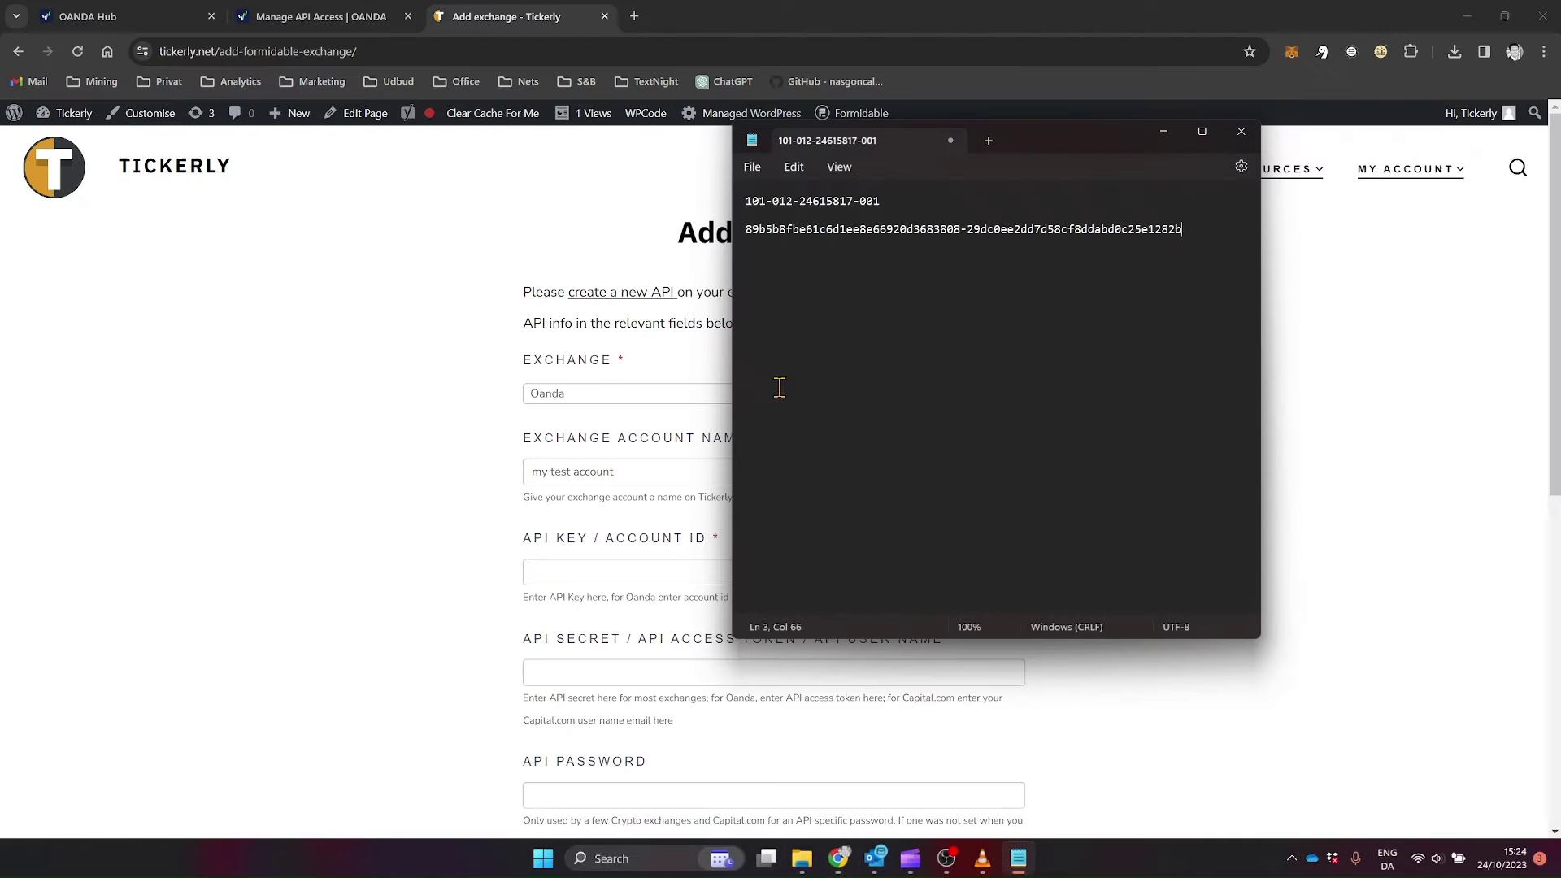
drag(834, 200, 729, 199)
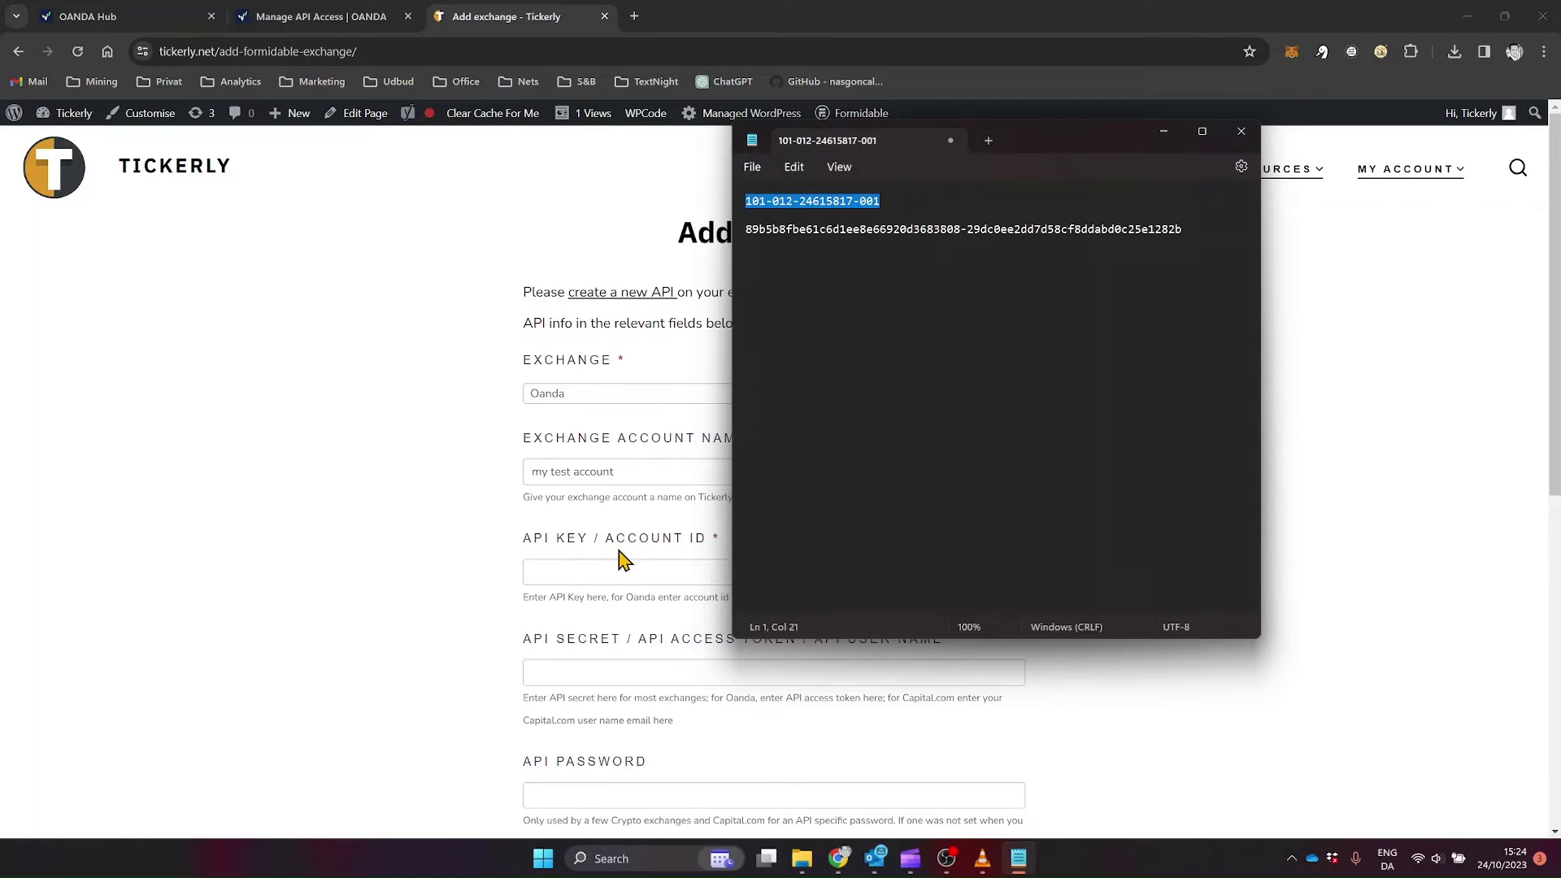
key(ctrl+c)
click(601, 571)
key(ctrl+v)
- Enter the API access token from Notepad and submit the Oanda connection
click(594, 672)
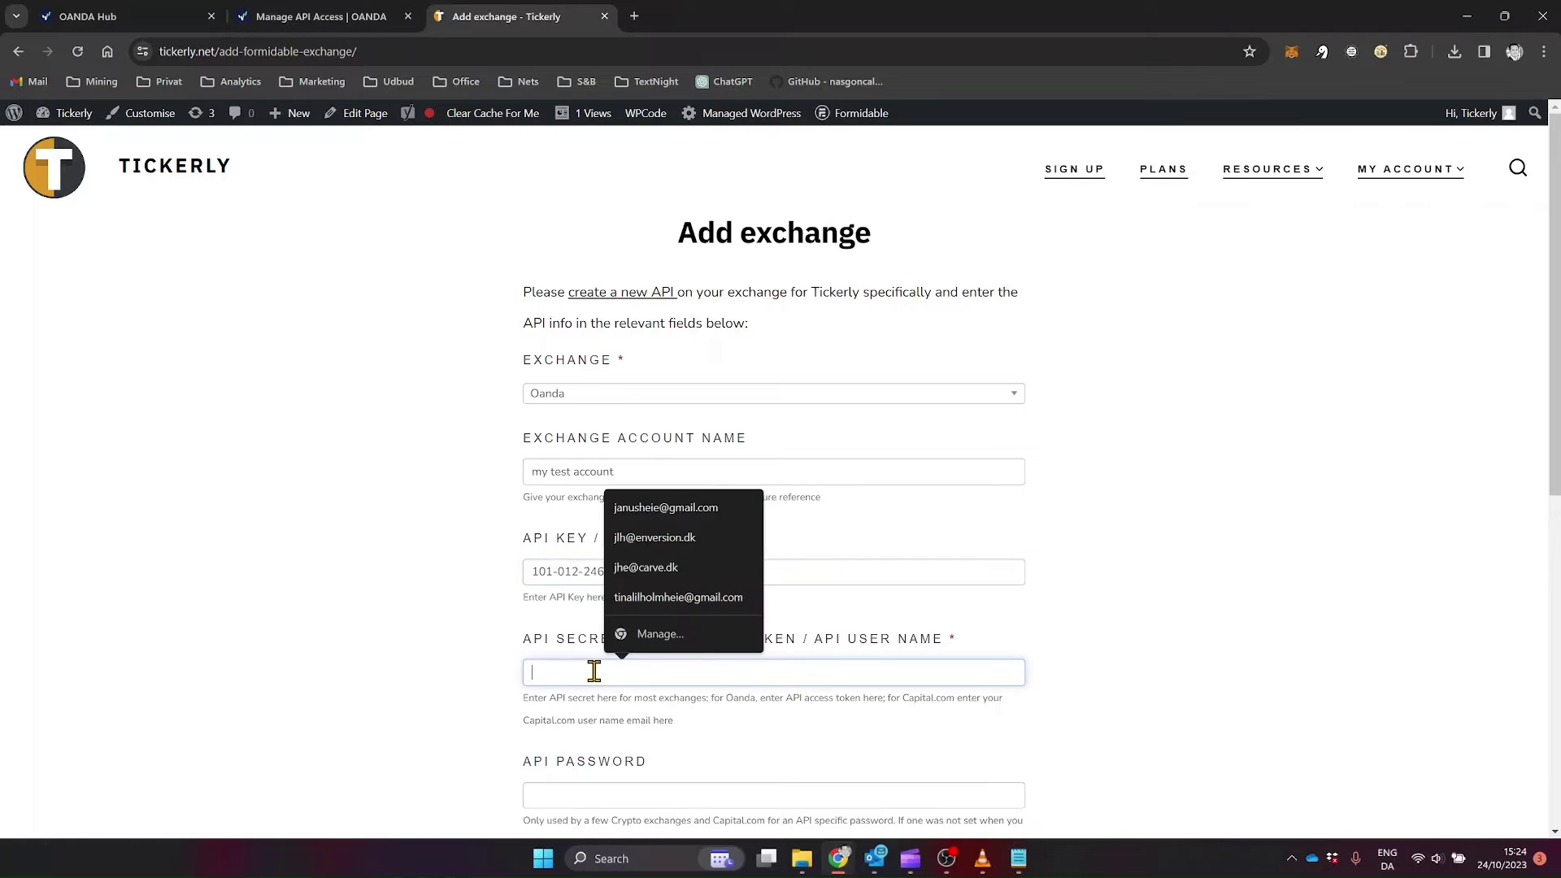
key(alt+Tab)
drag(1192, 229, 708, 219)
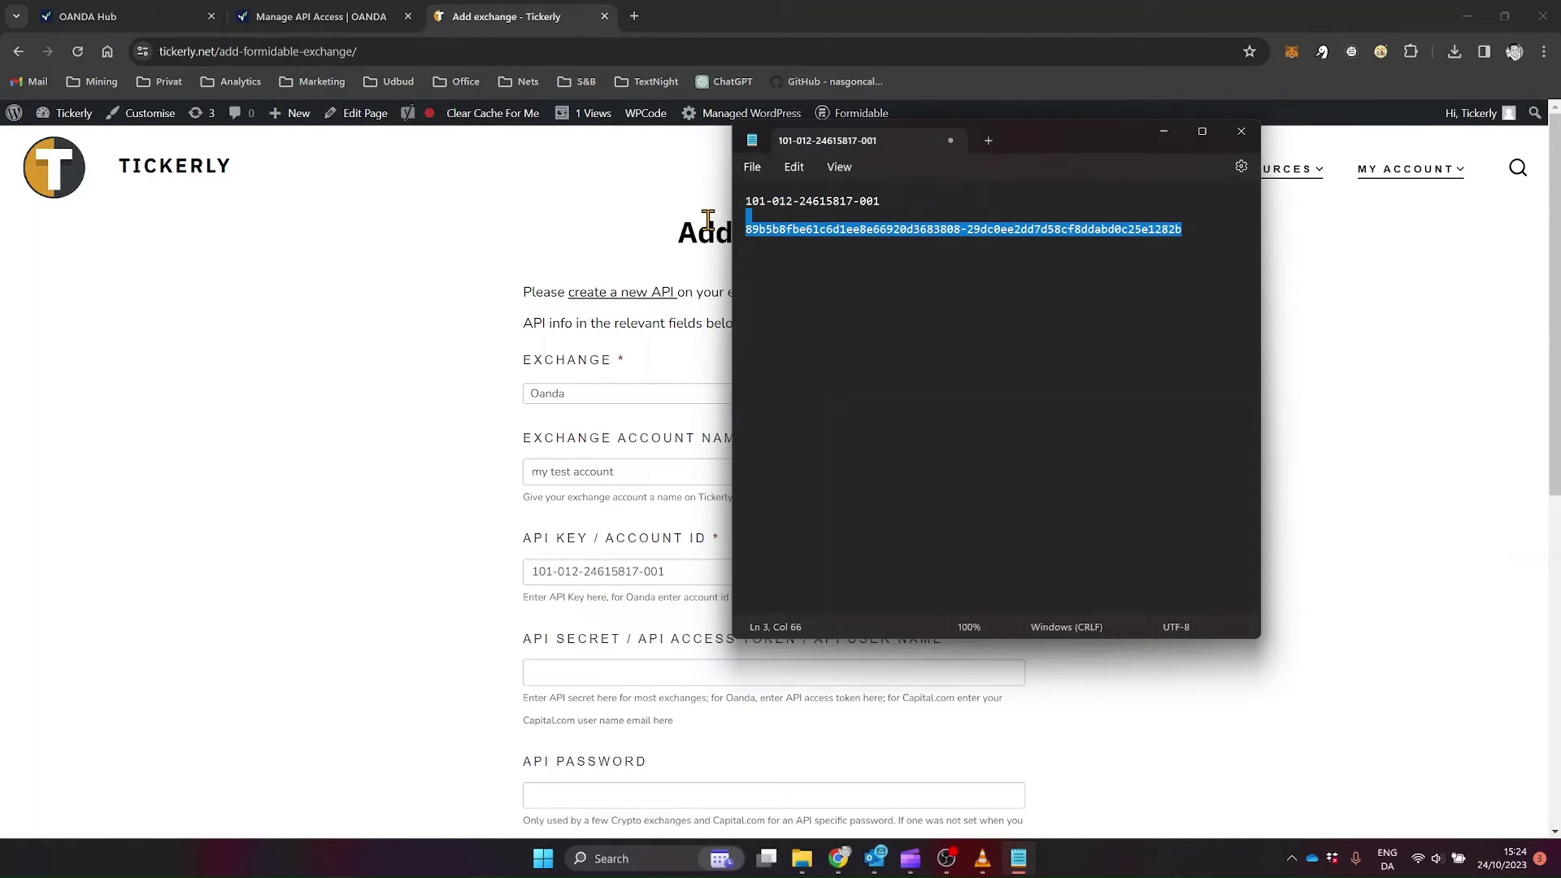
key(ctrl+c)
click(615, 675)
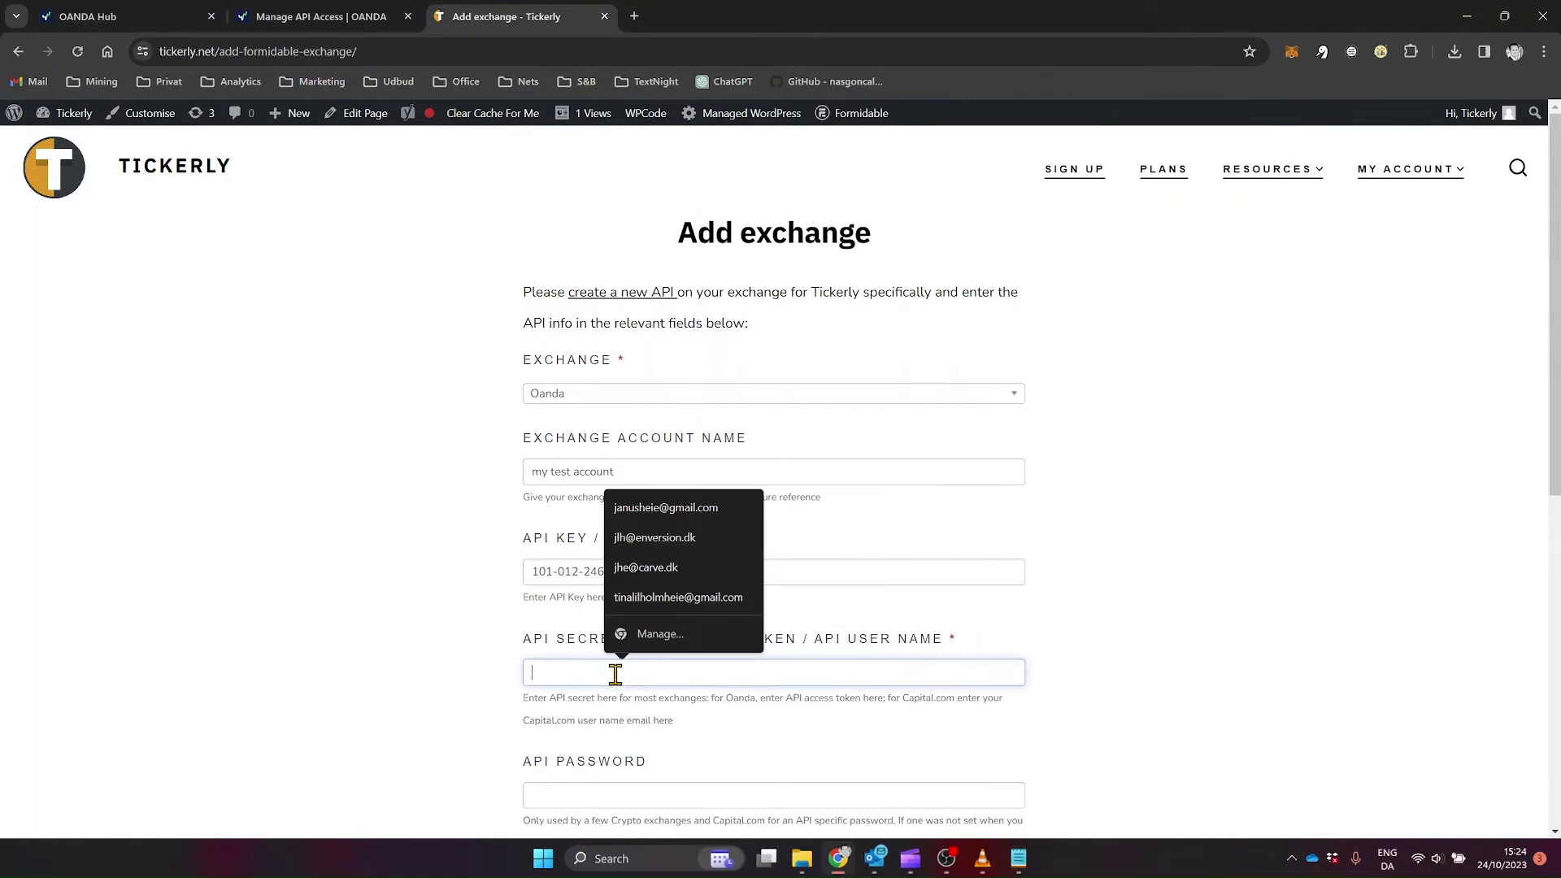
key(ctrl+v)
scroll(572, 599, down, 8)
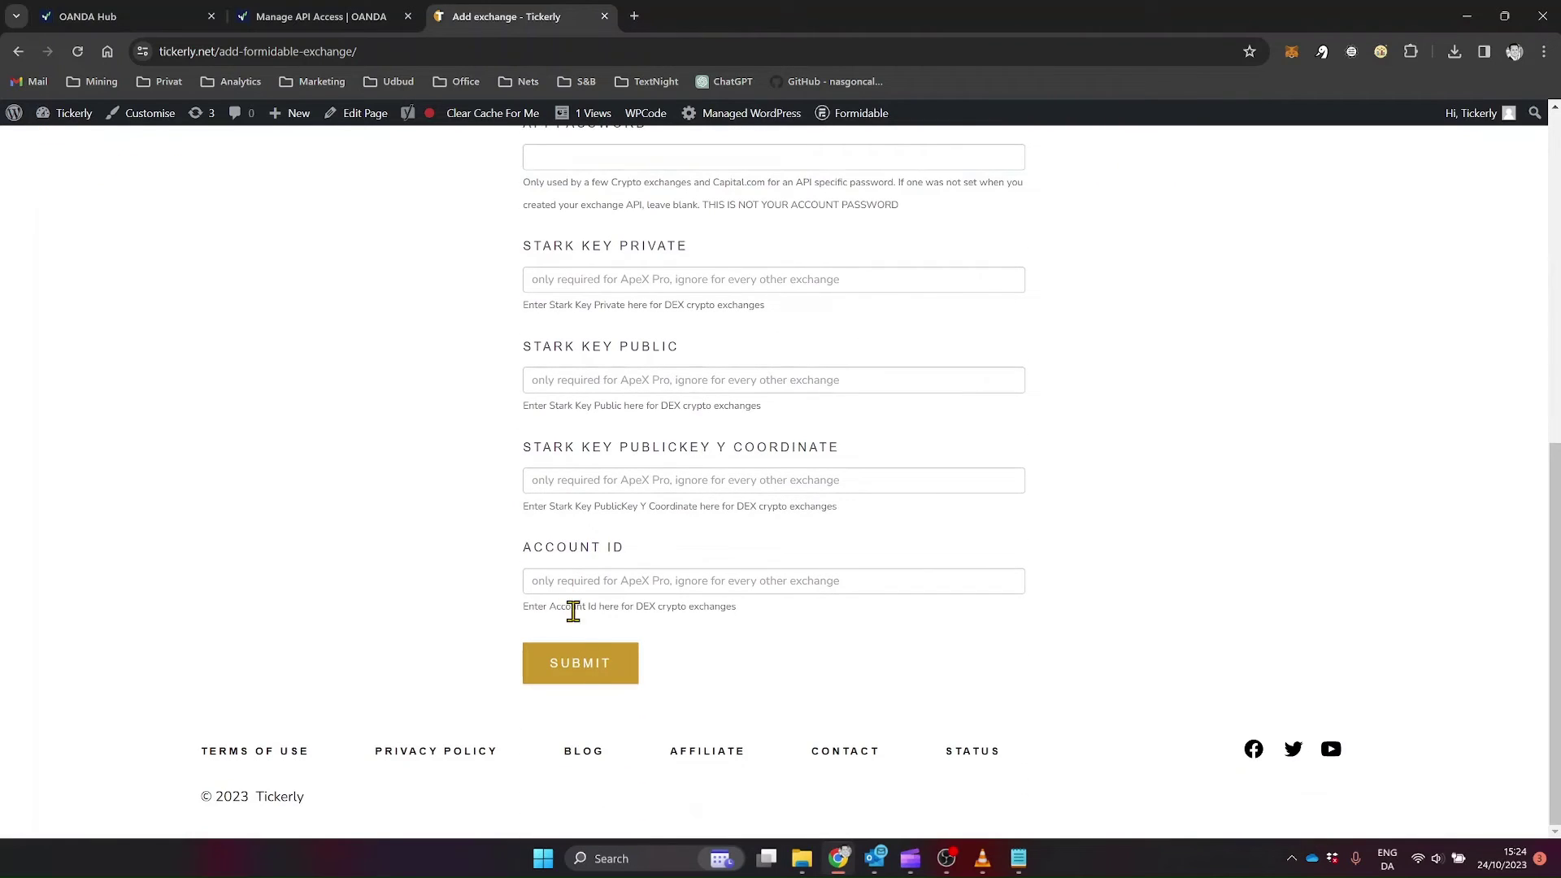
click(587, 680)
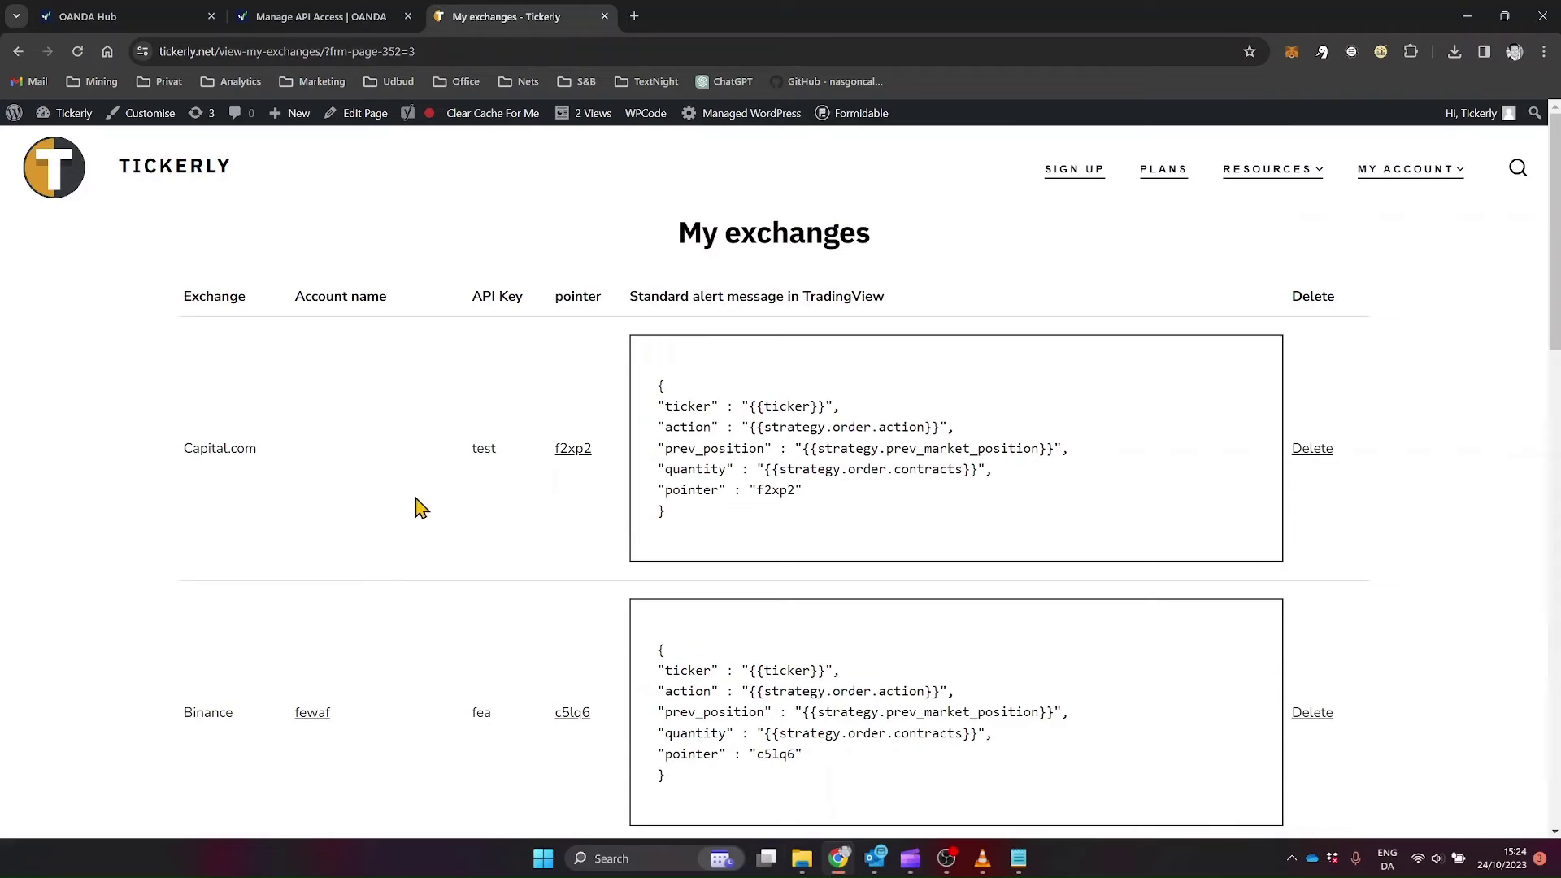
- Scroll the My exchanges list down to the Oanda row and its standard alert message
scroll(423, 420, down, 13)
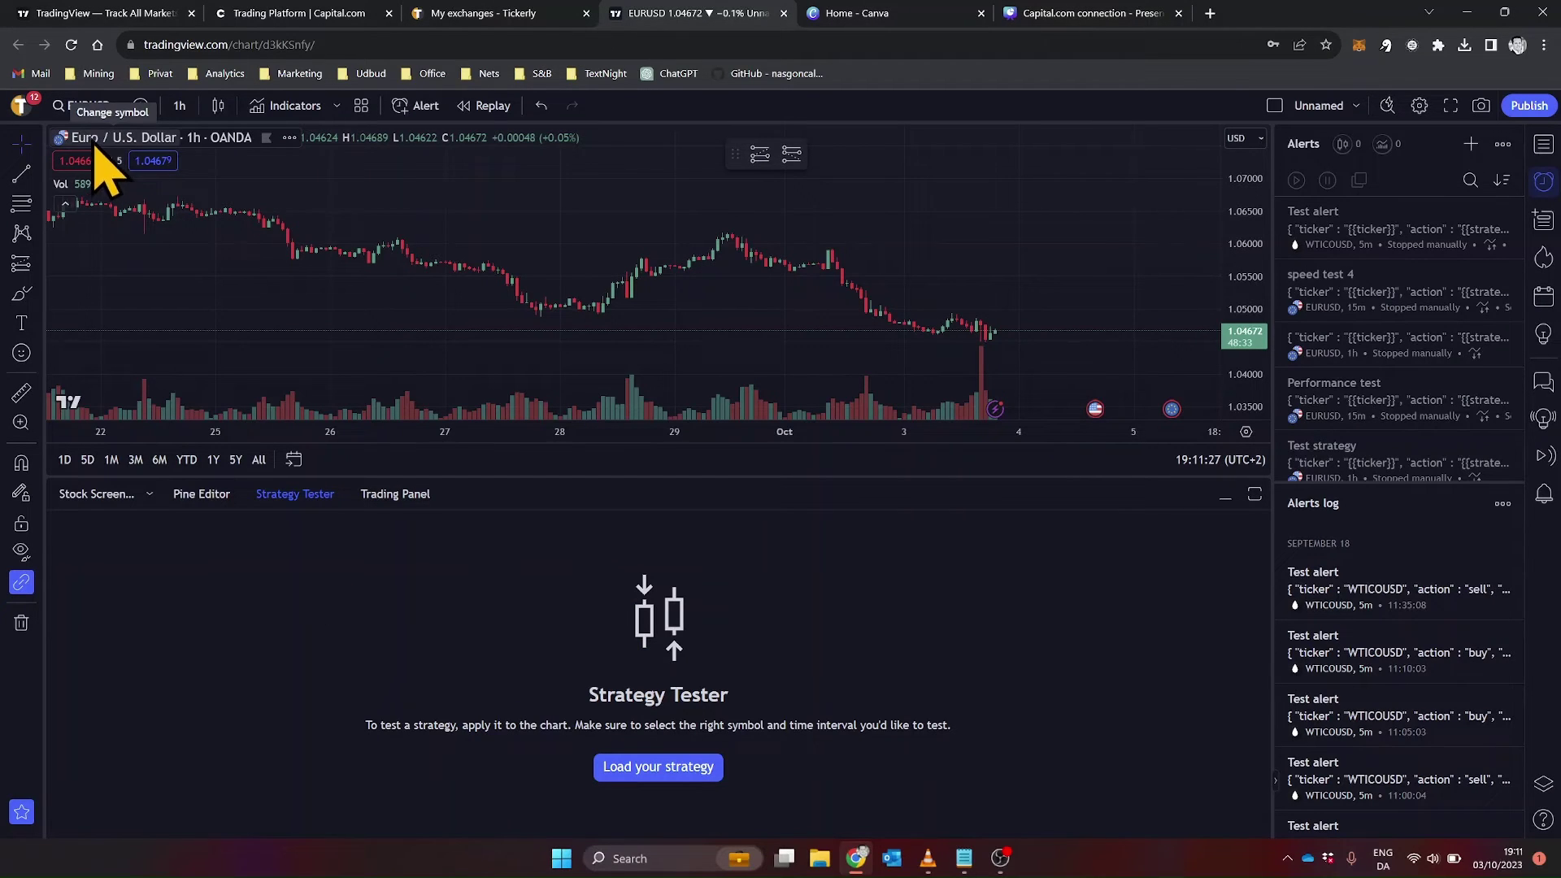
- Search the indicators for 'ftb' and select FTB Strategy (Automated)
click(294, 114)
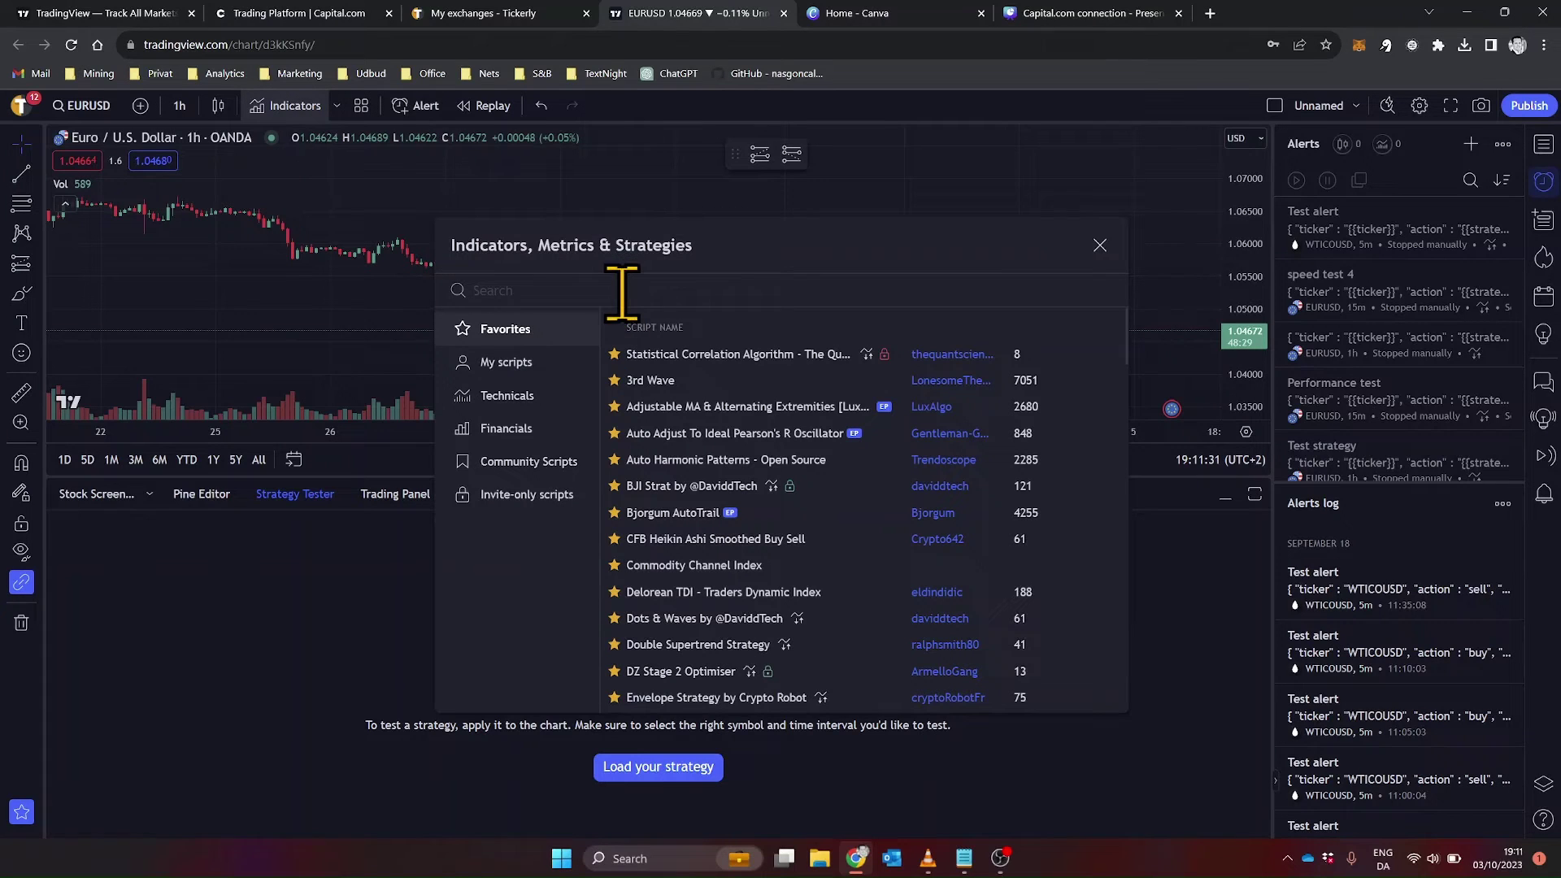
text(f)
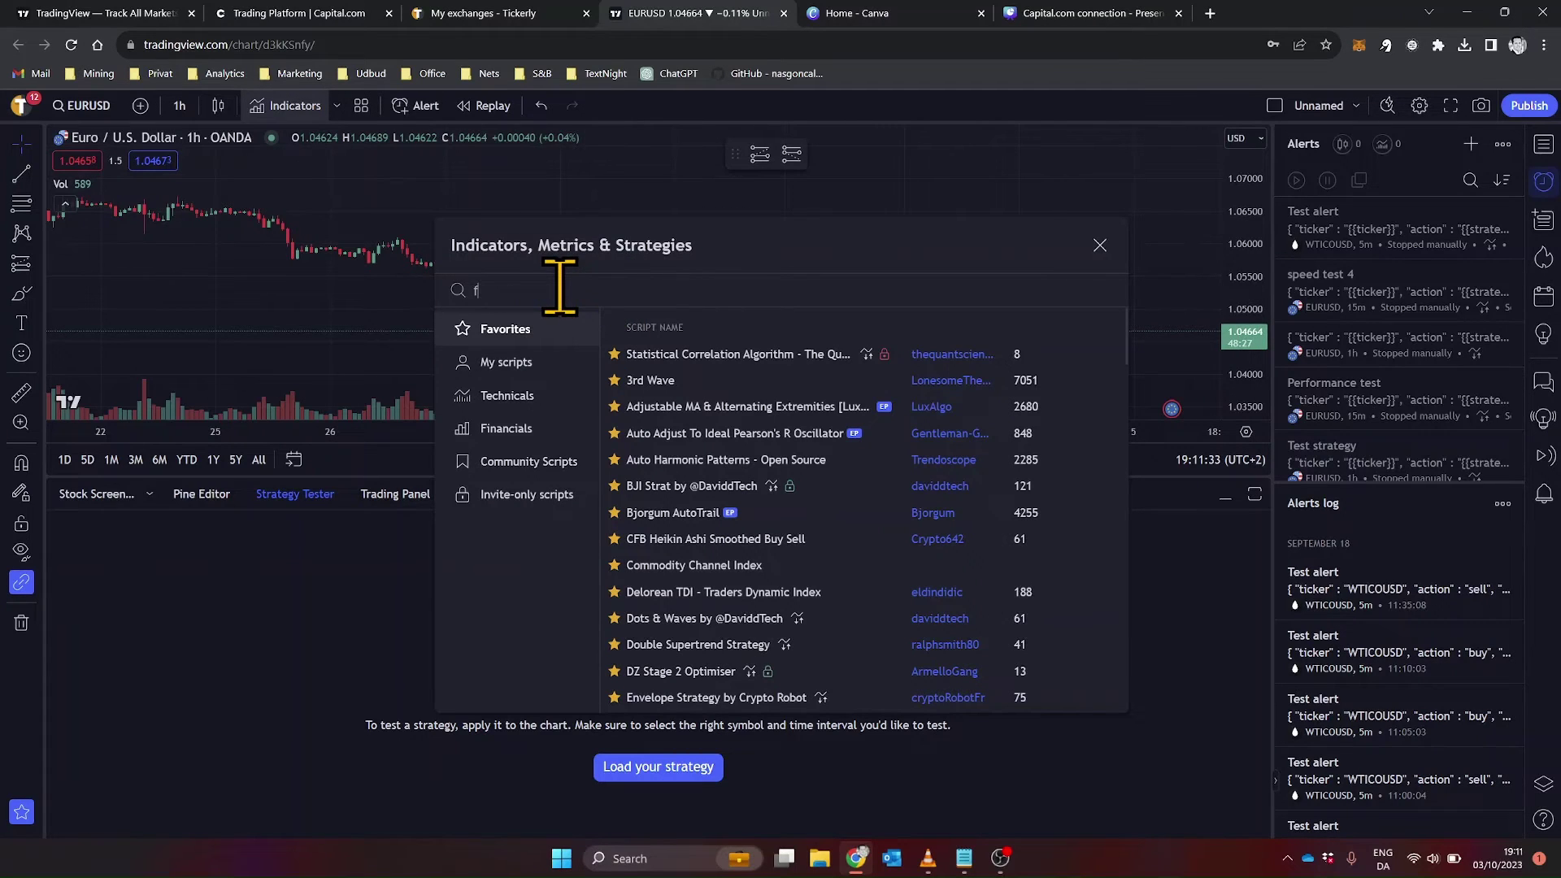
text(tb)
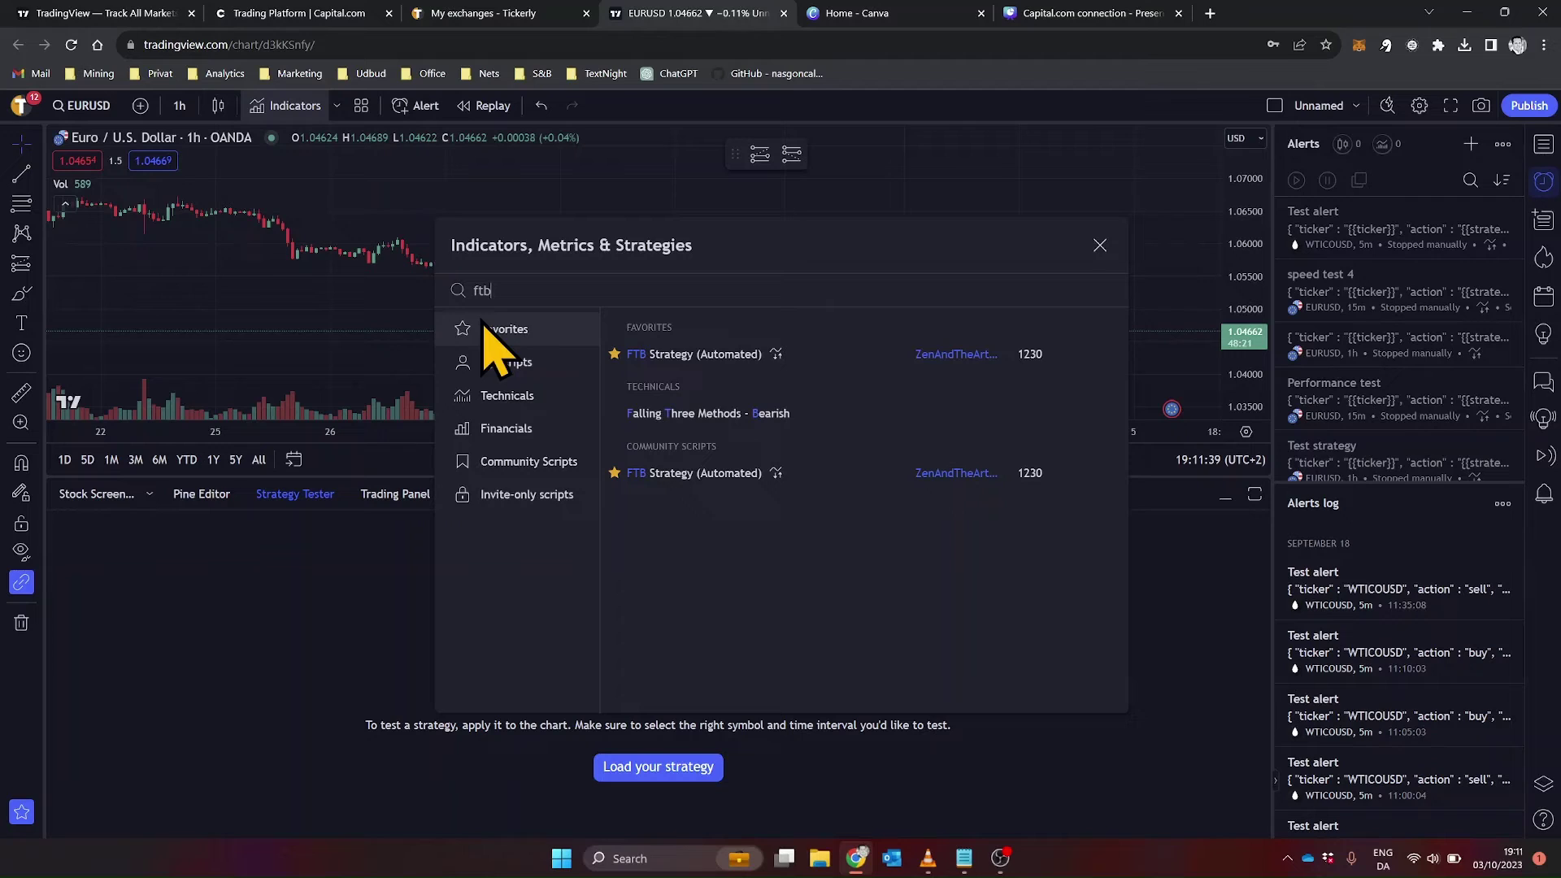
click(691, 355)
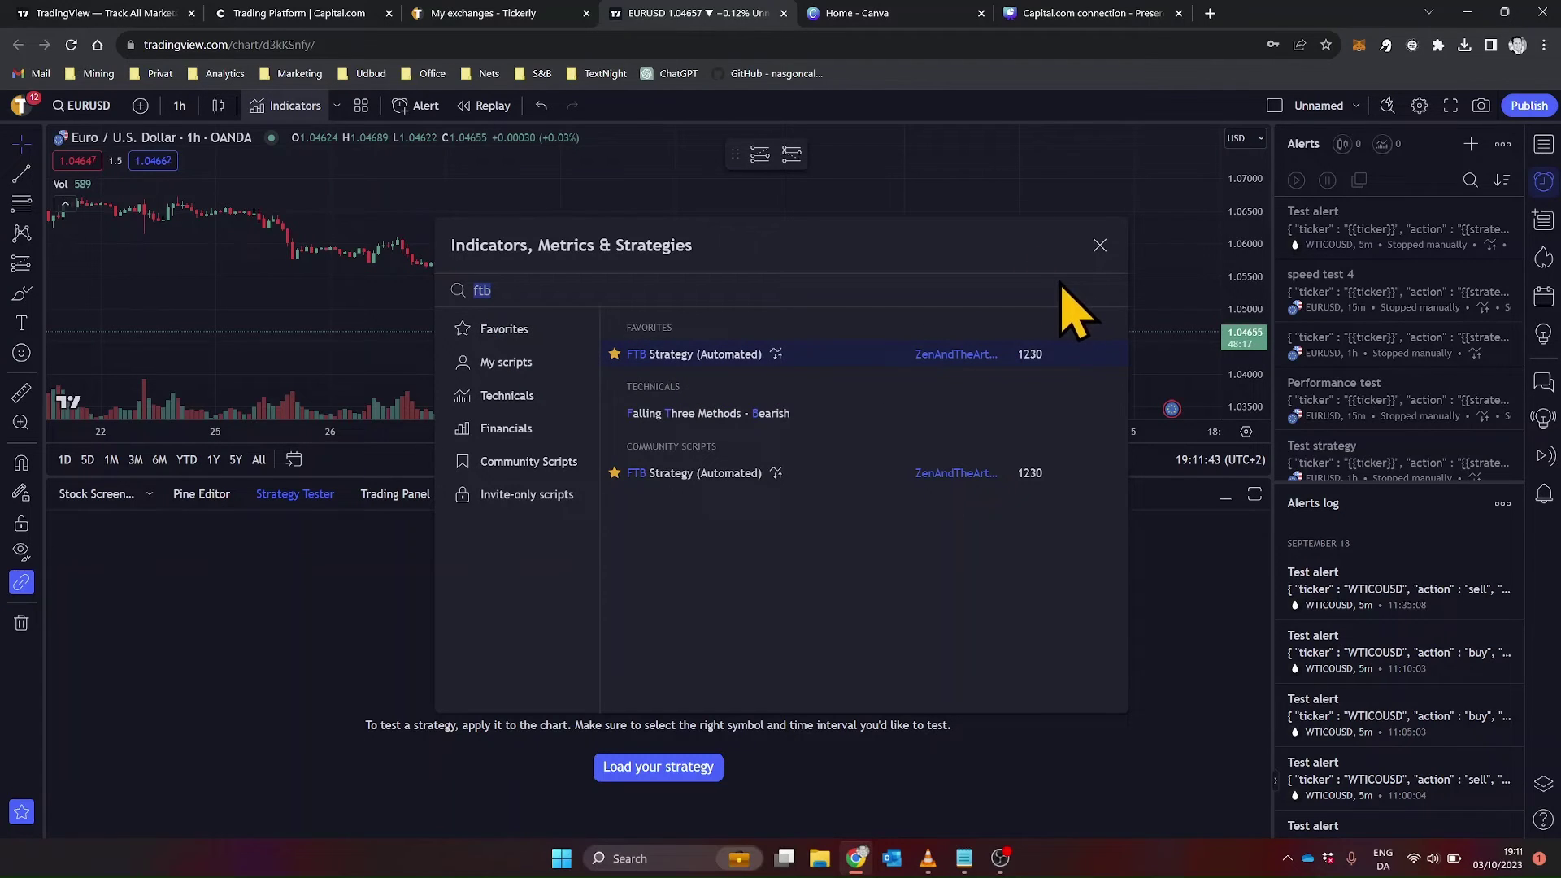
- Add FTB Strategy (Automated) to the EURUSD chart with Stop Pips set to 10
click(1100, 246)
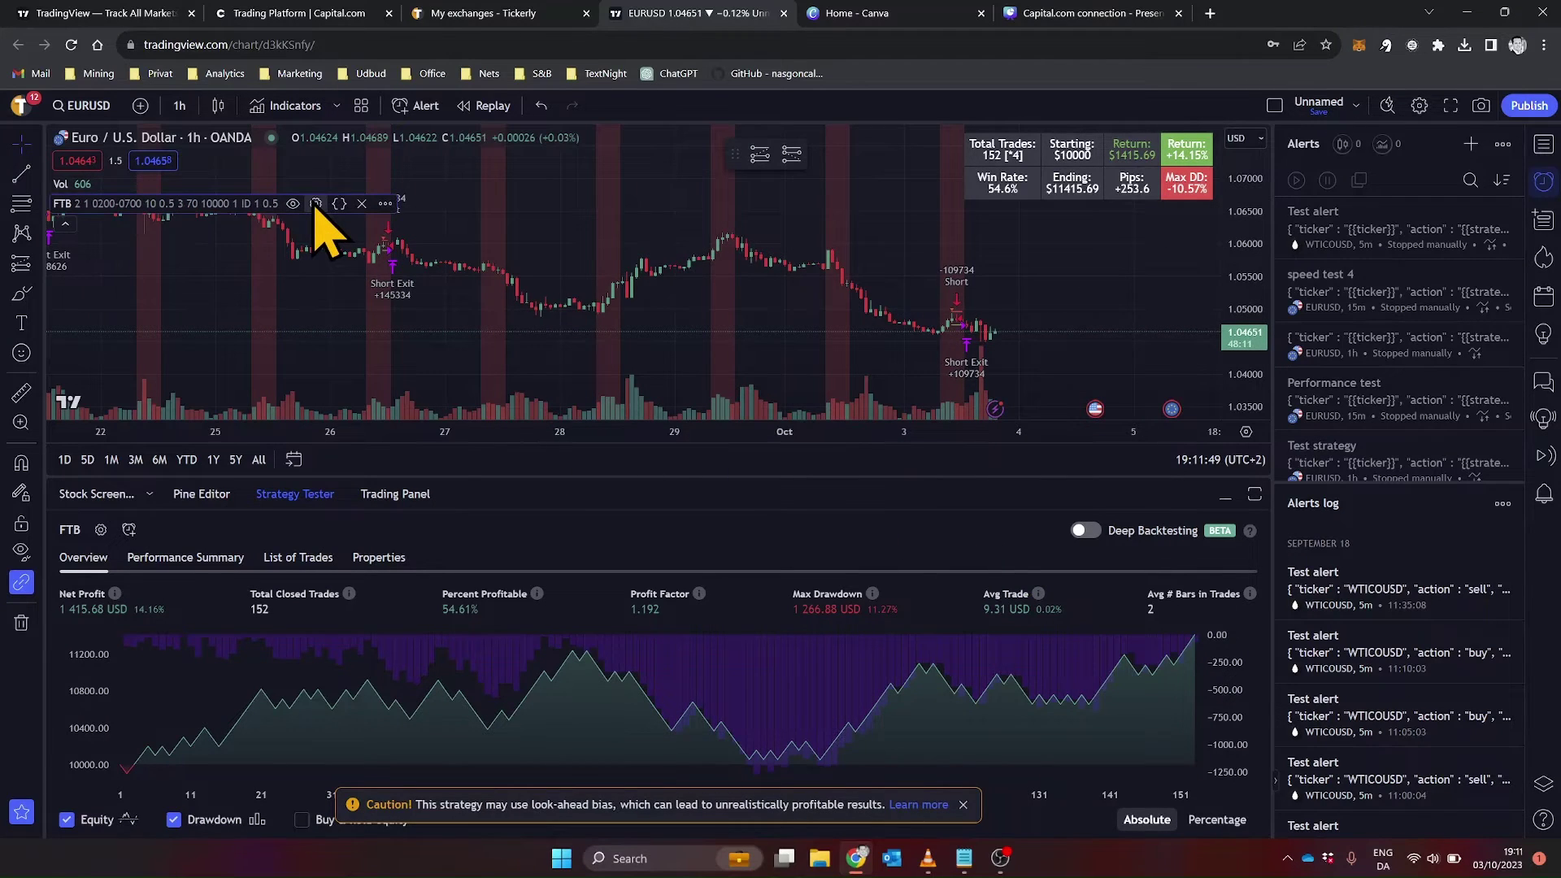
click(316, 203)
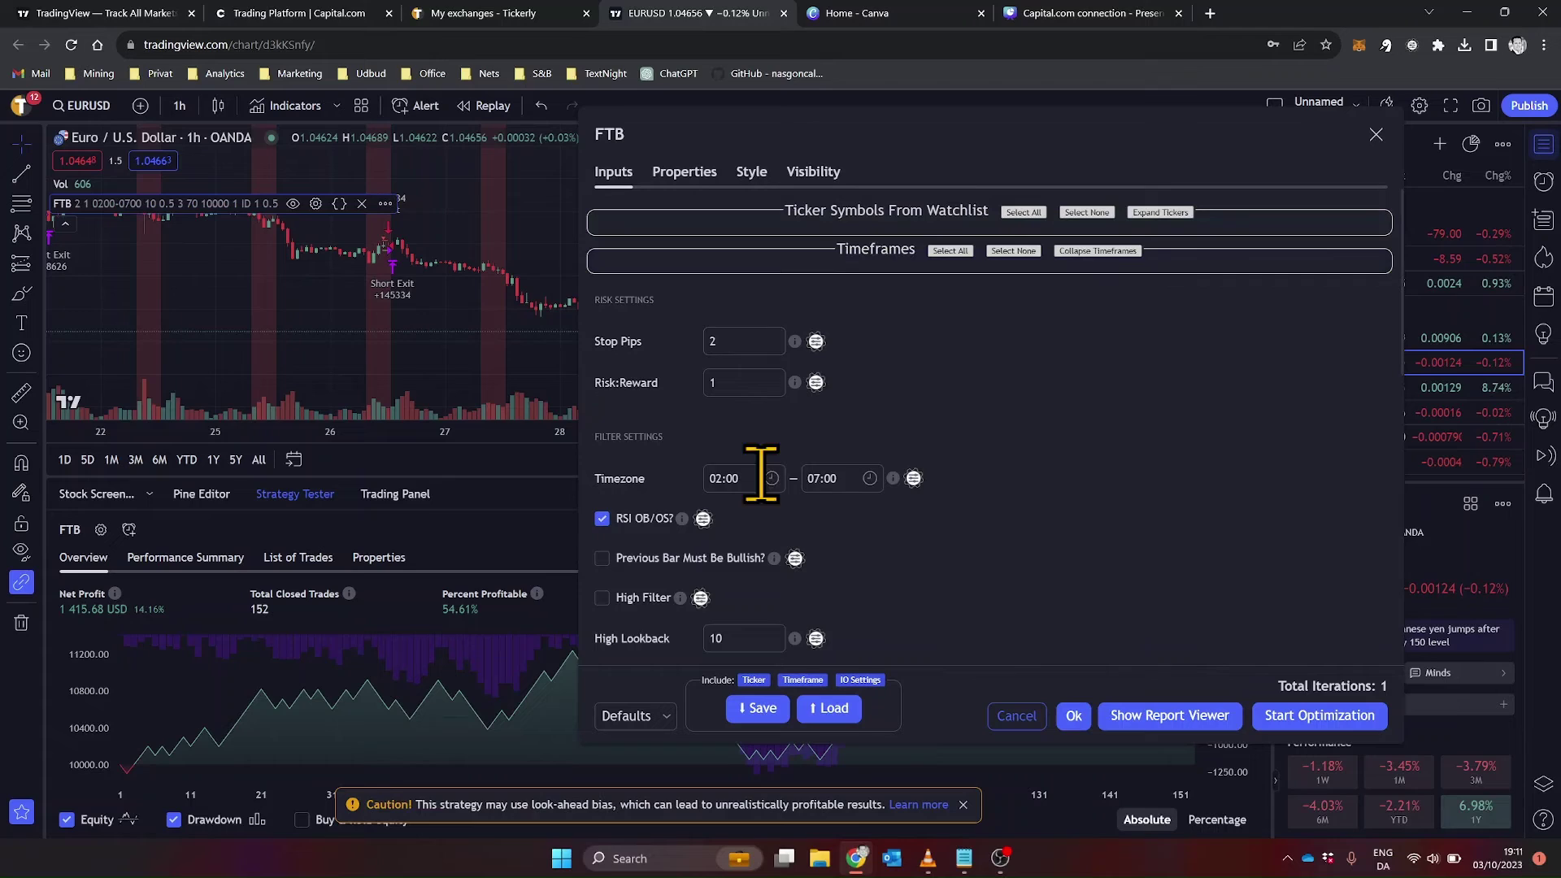
click(729, 342)
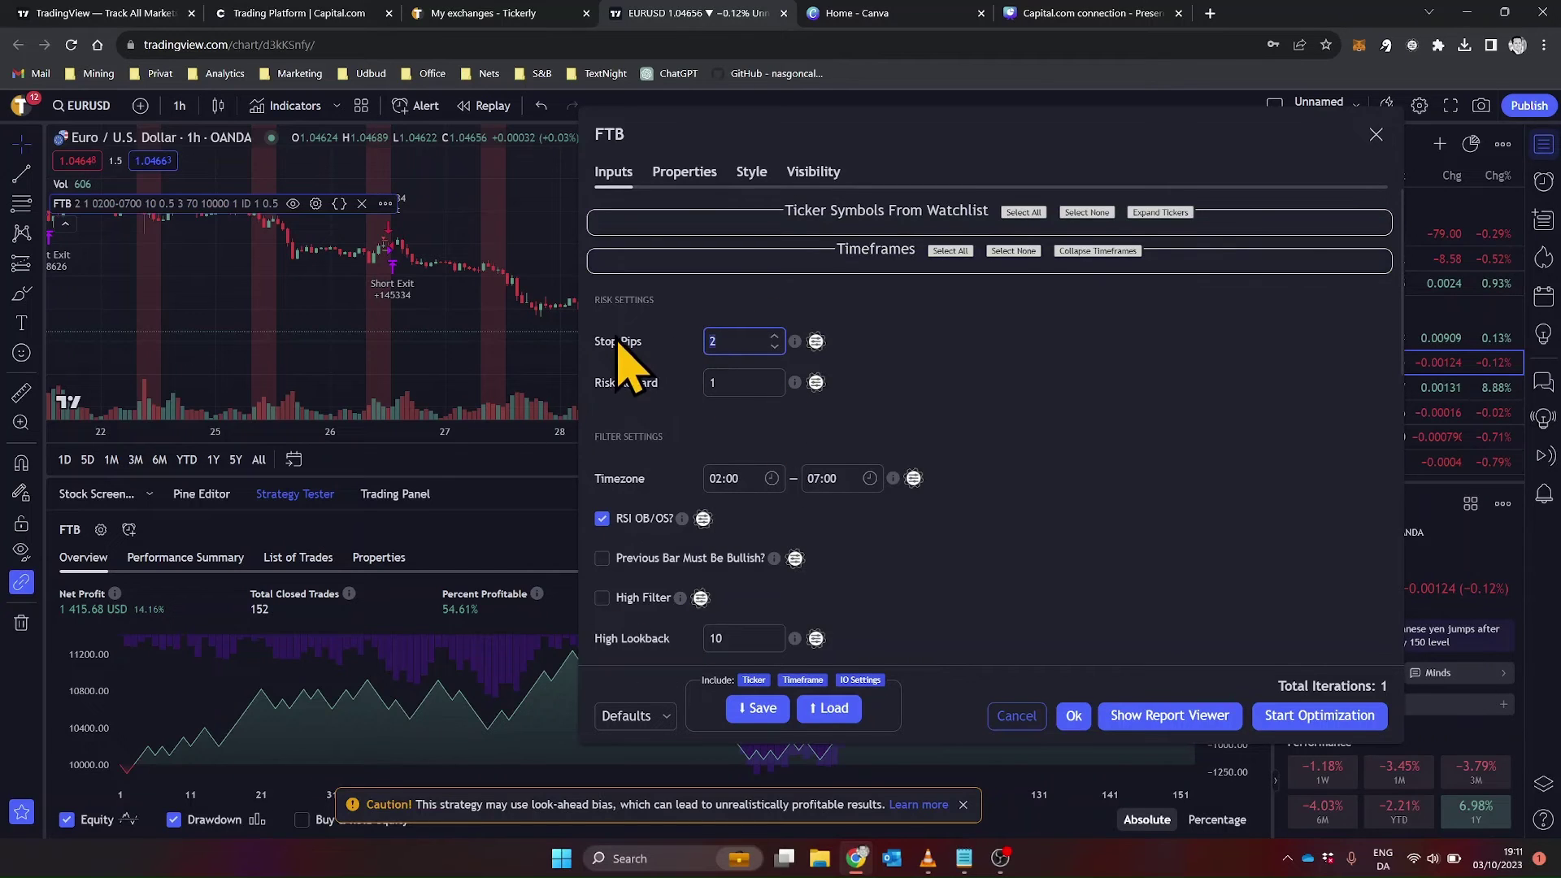
text(10)
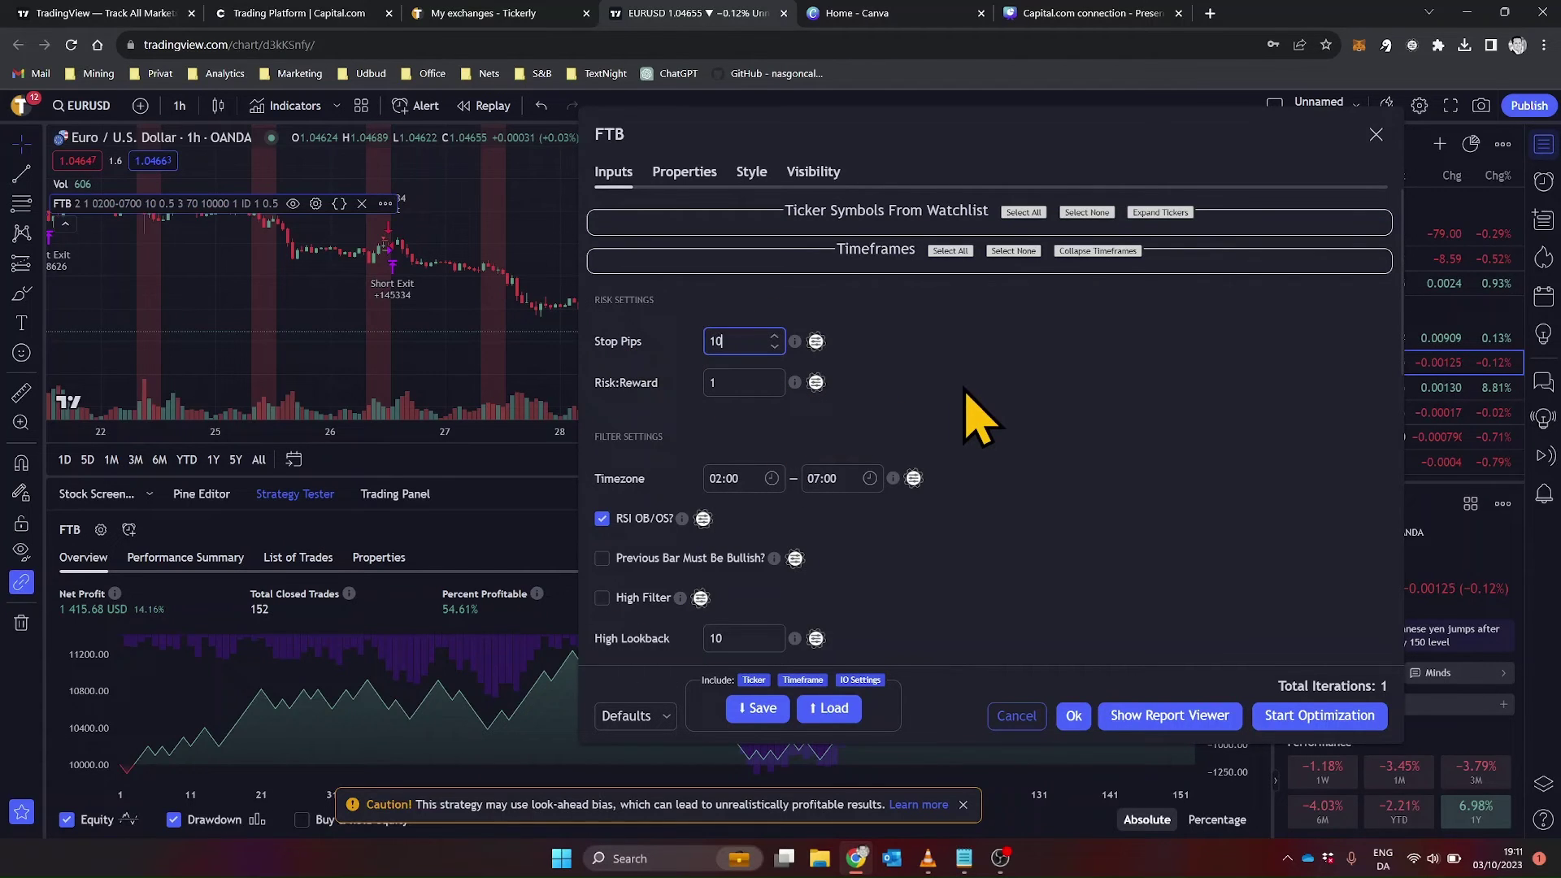
click(966, 408)
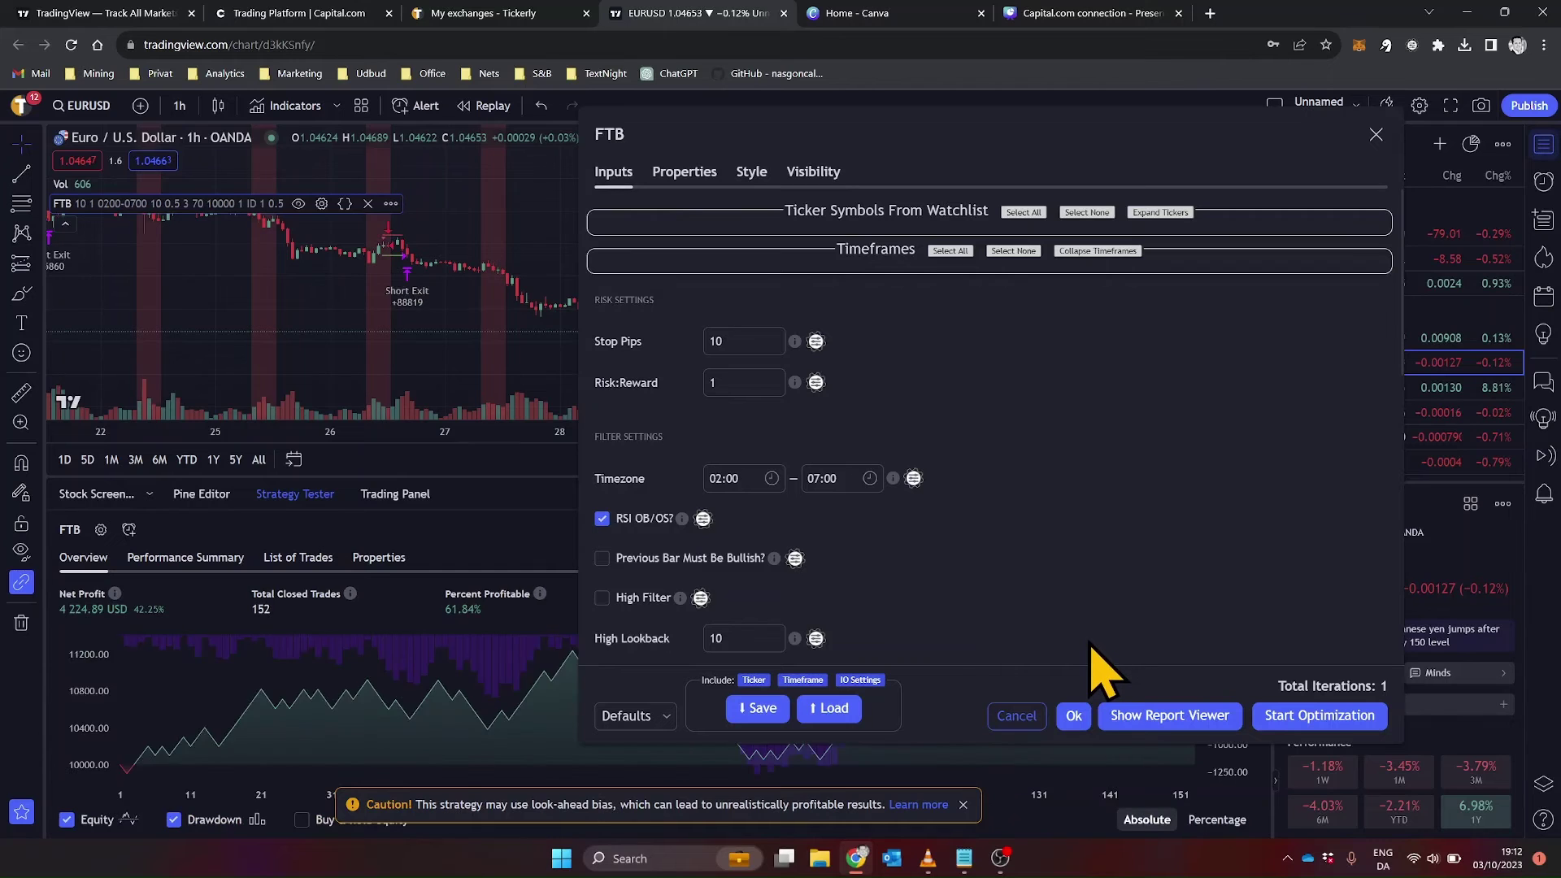
click(1072, 716)
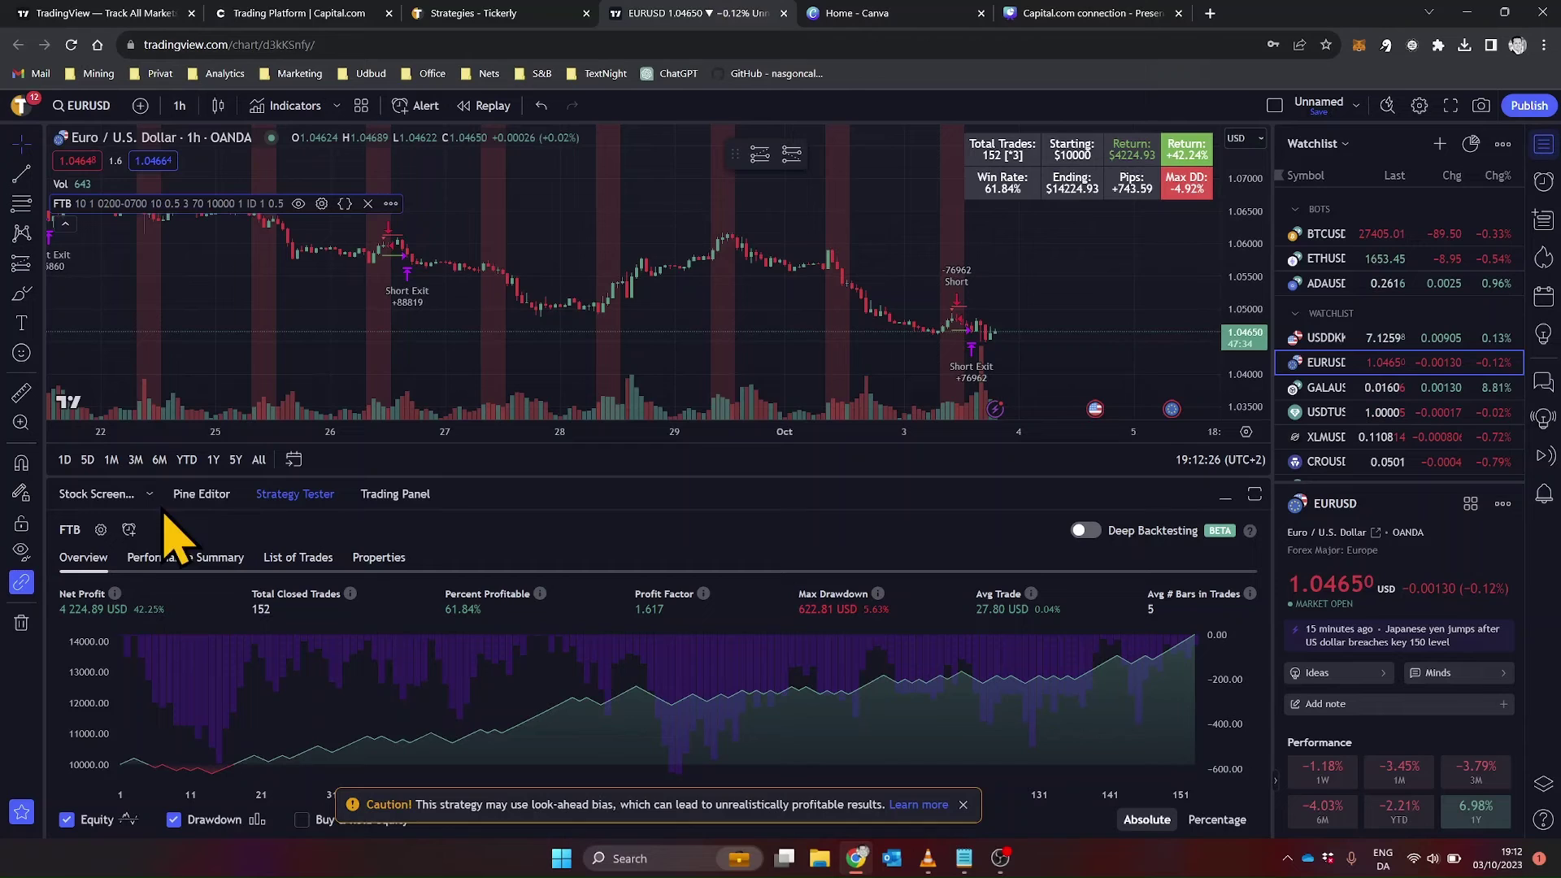
- Start an 'Order fills only' strategy alert named 'prod alert' and clear its default message
click(129, 529)
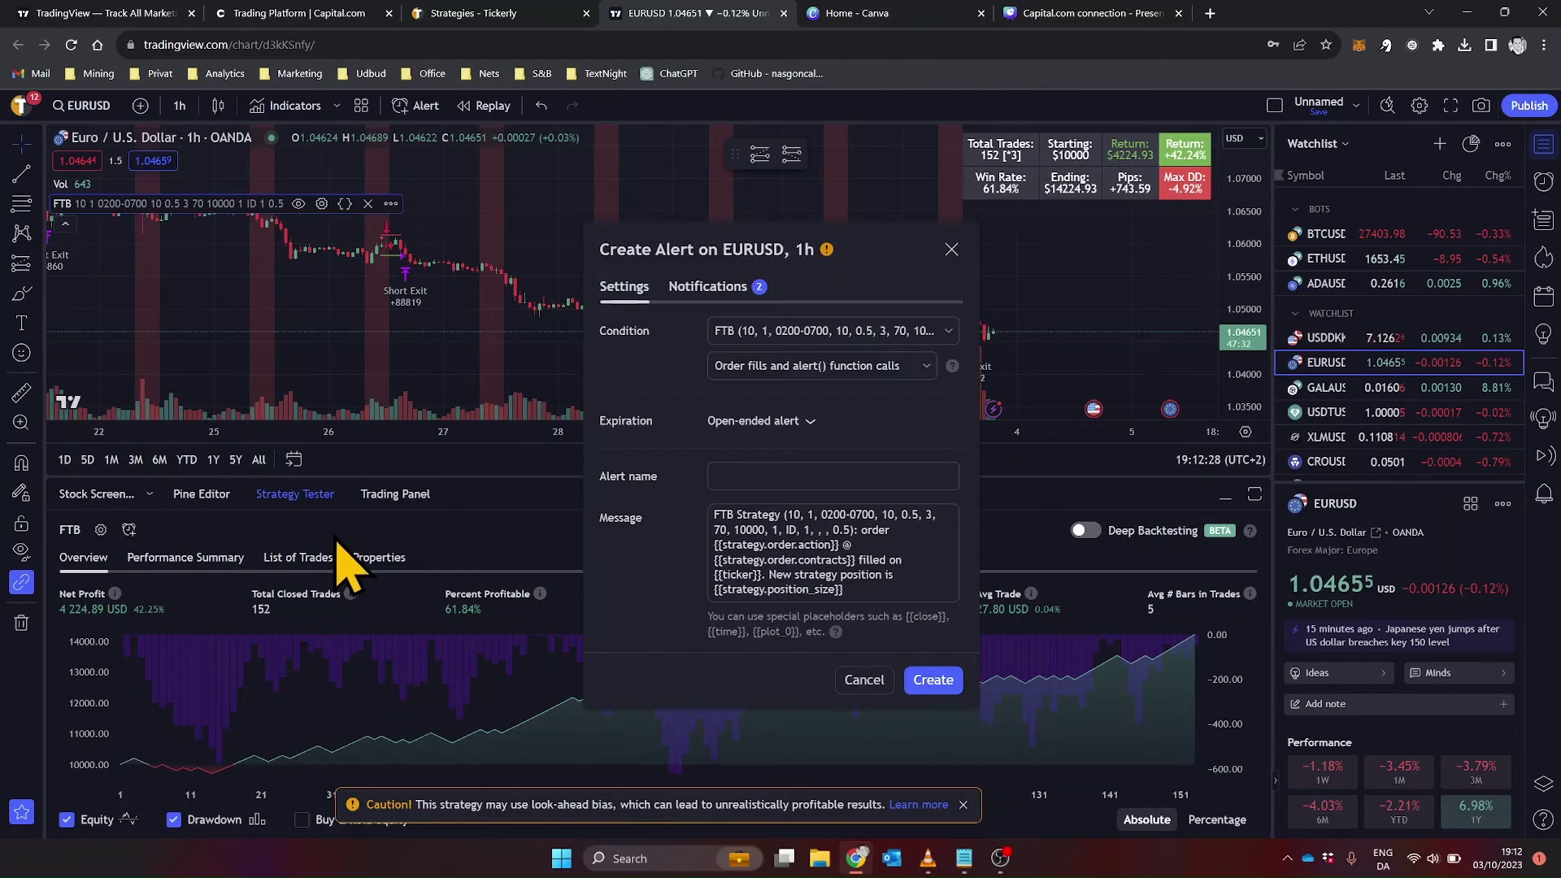
click(781, 373)
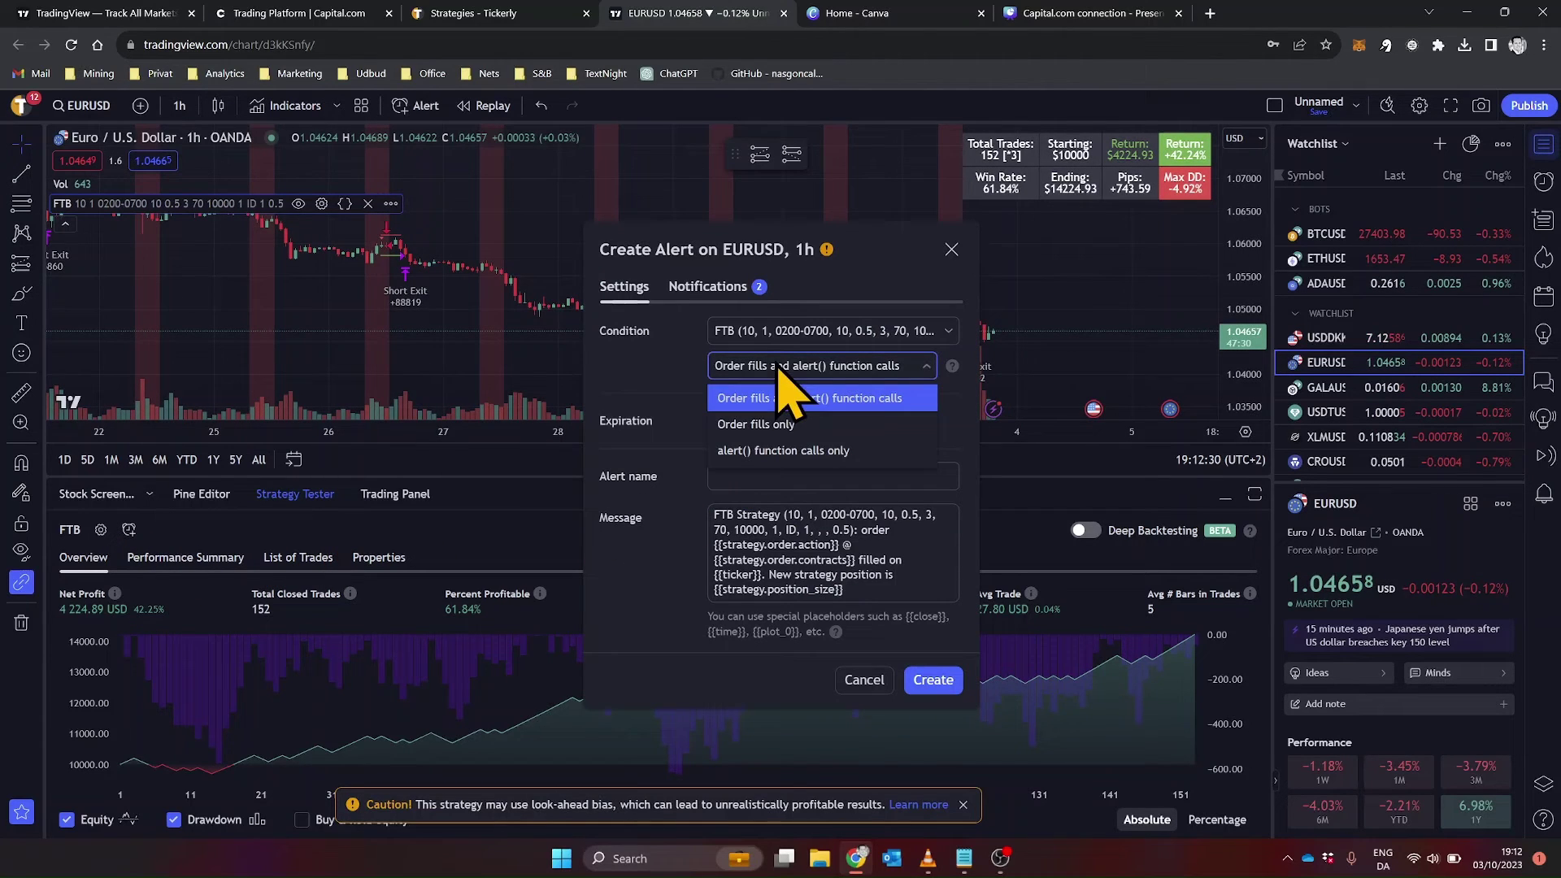
click(777, 424)
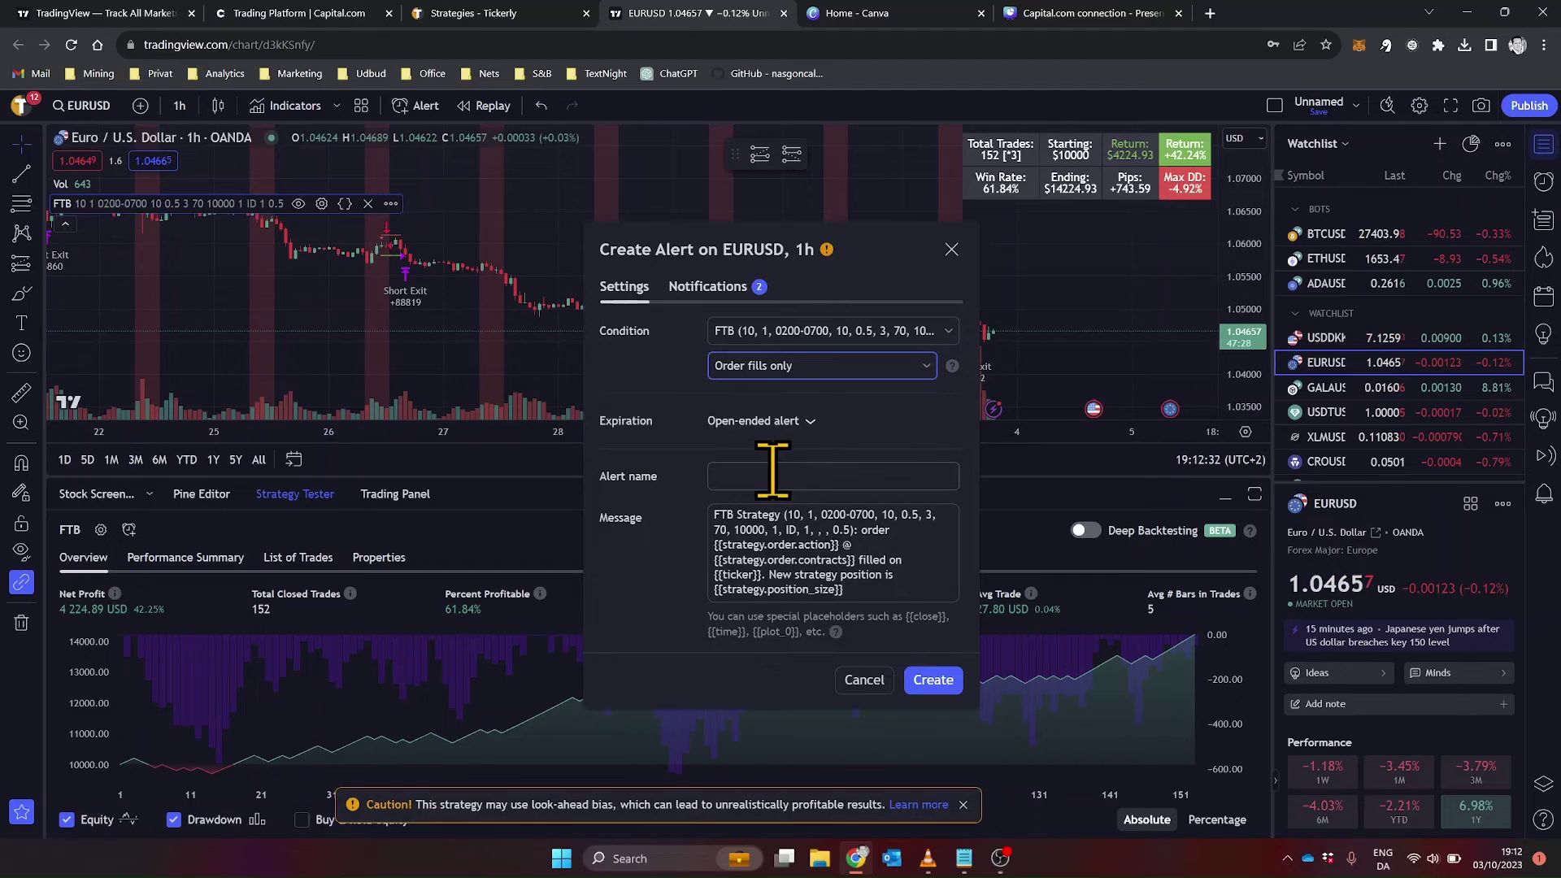
click(771, 476)
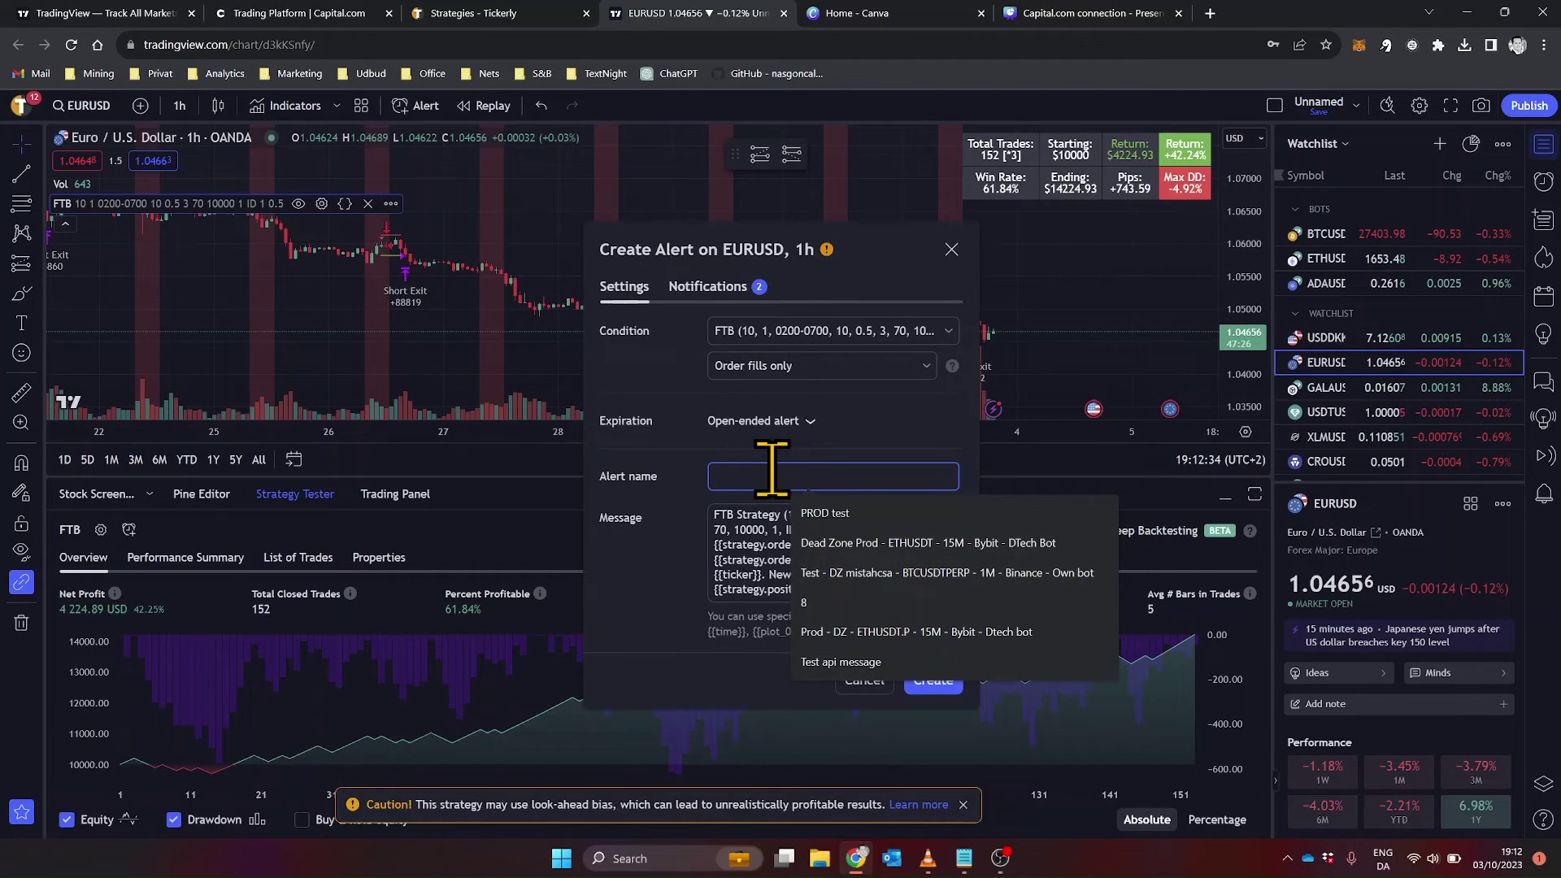
text(prod s)
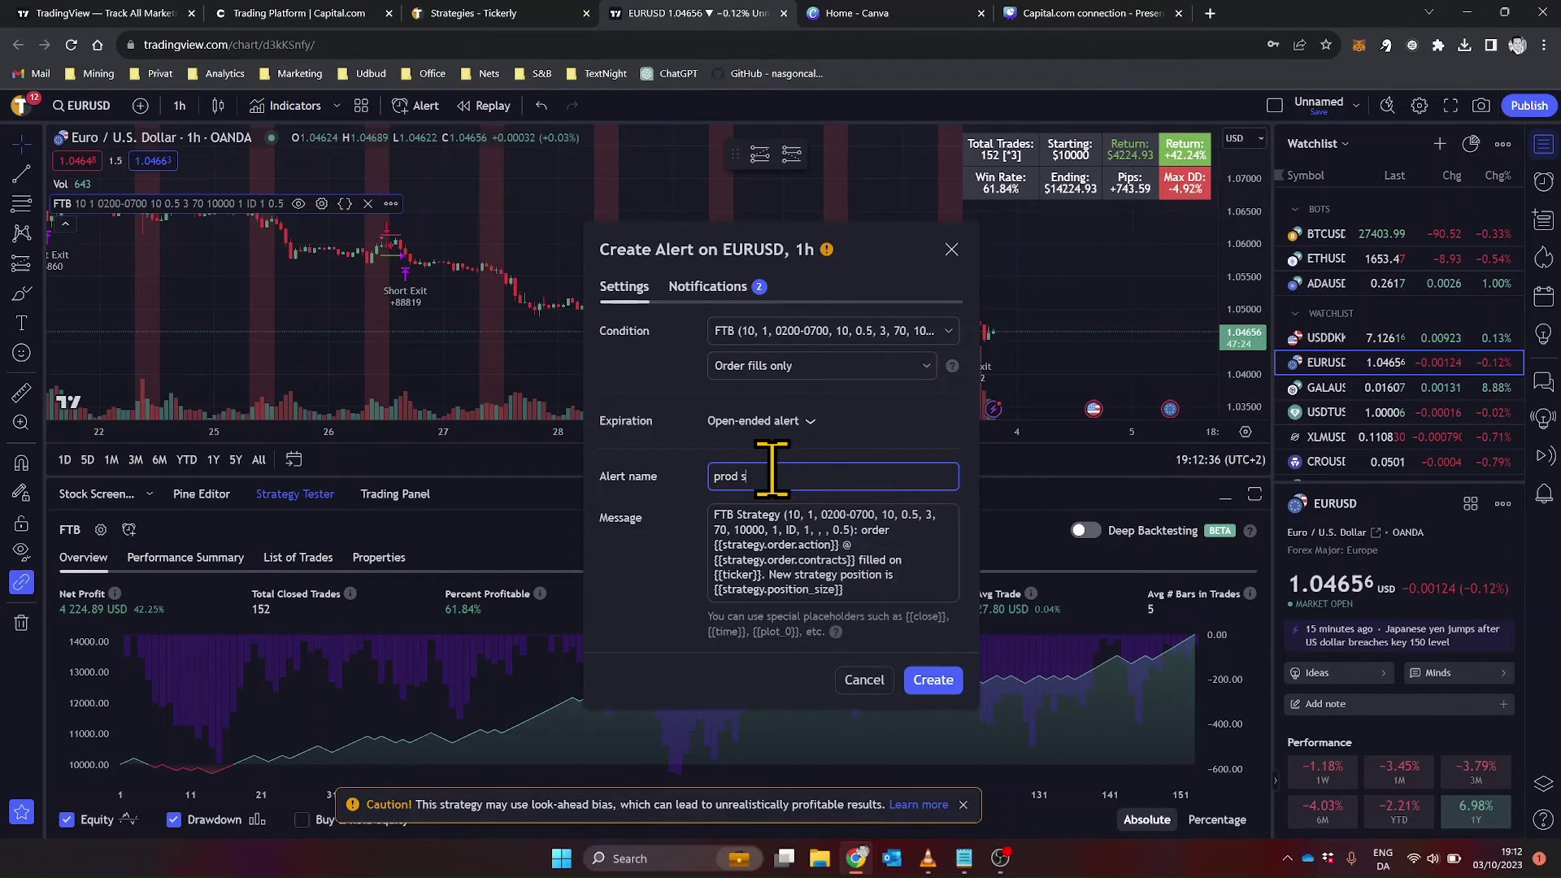
key(Tab)
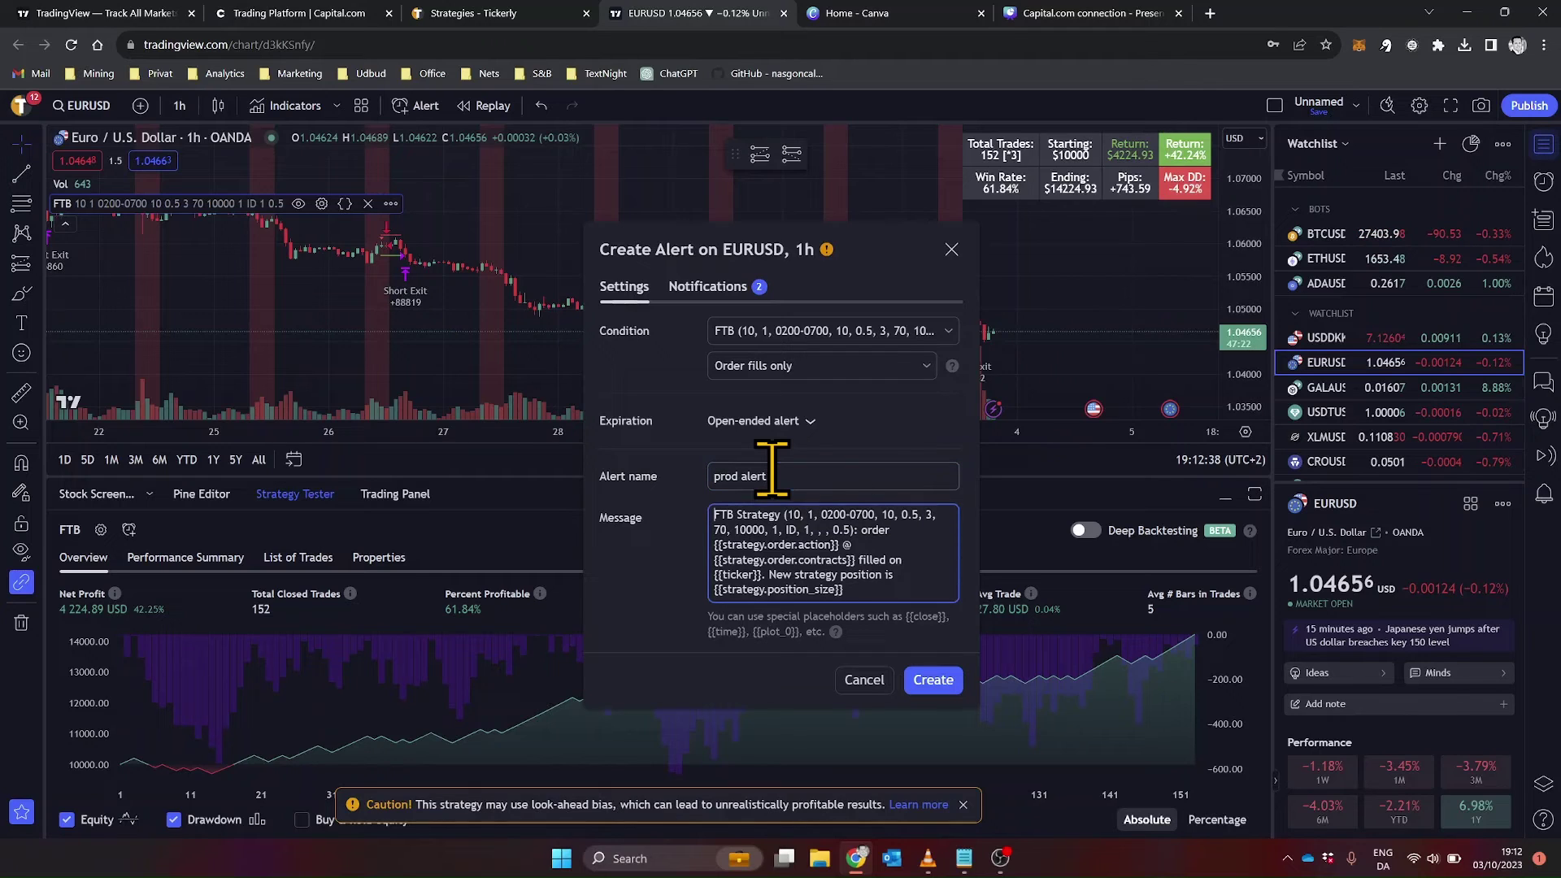
key(ctrl+a)
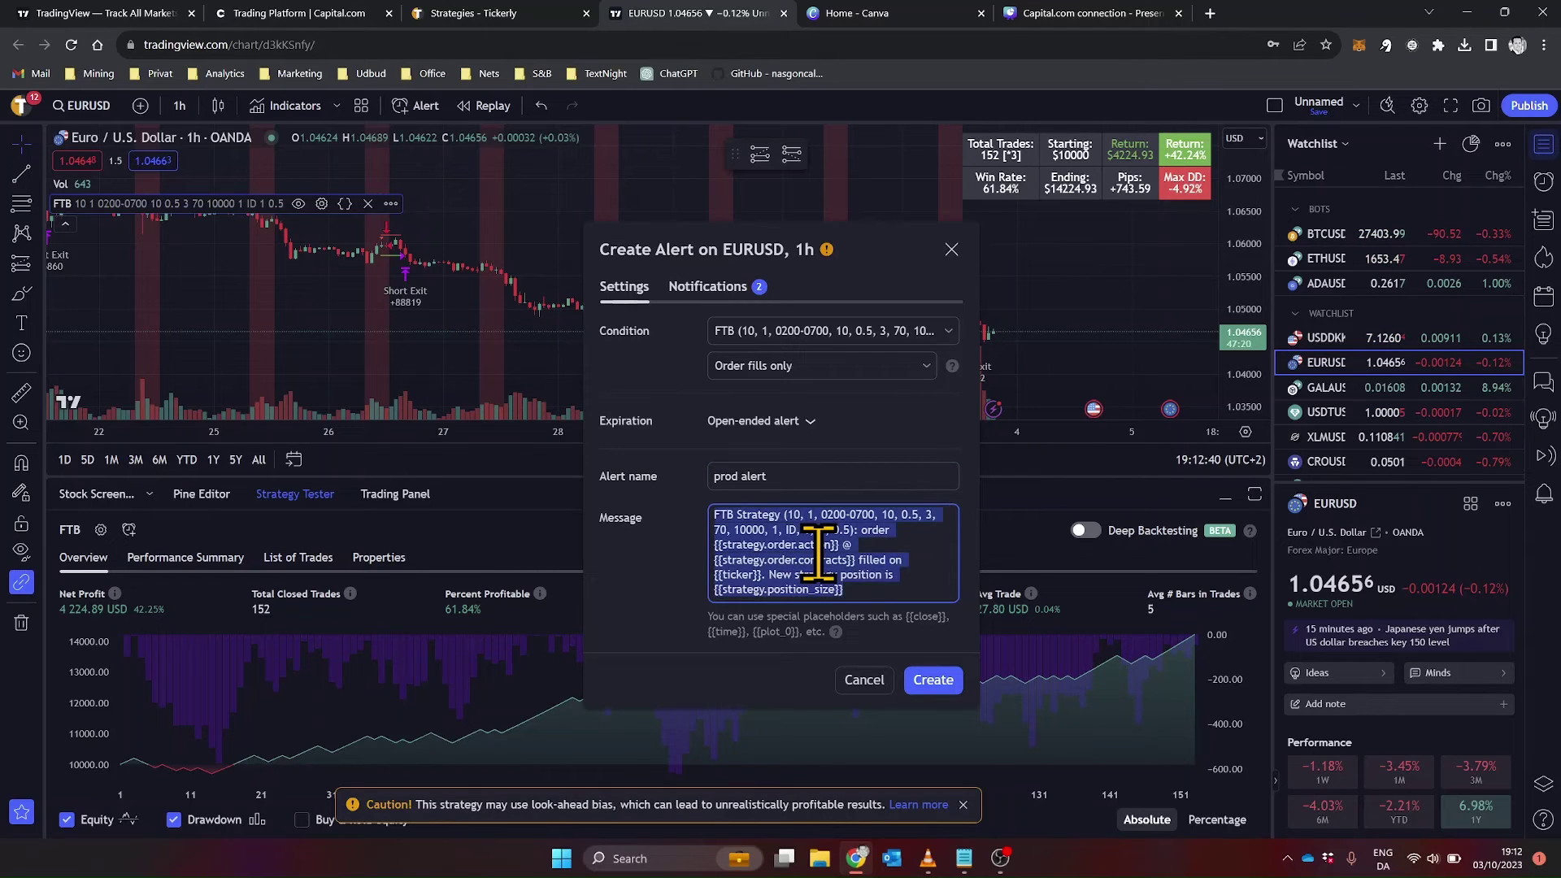
key(BackSpace)
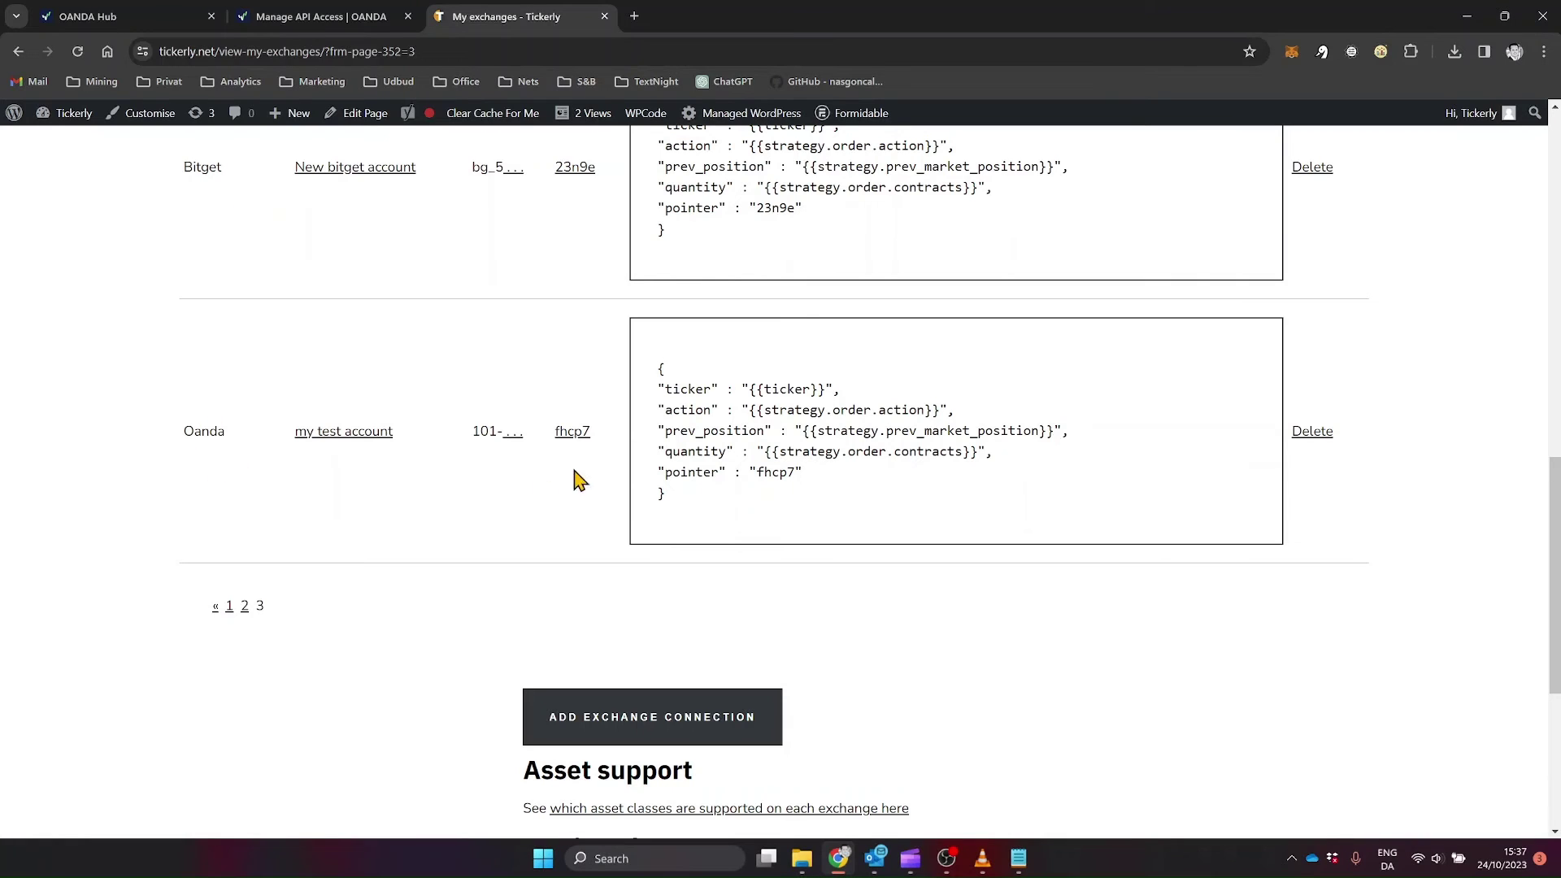
- Copy the Oanda row's alert JSON from Tickerly
drag(705, 510, 642, 373)
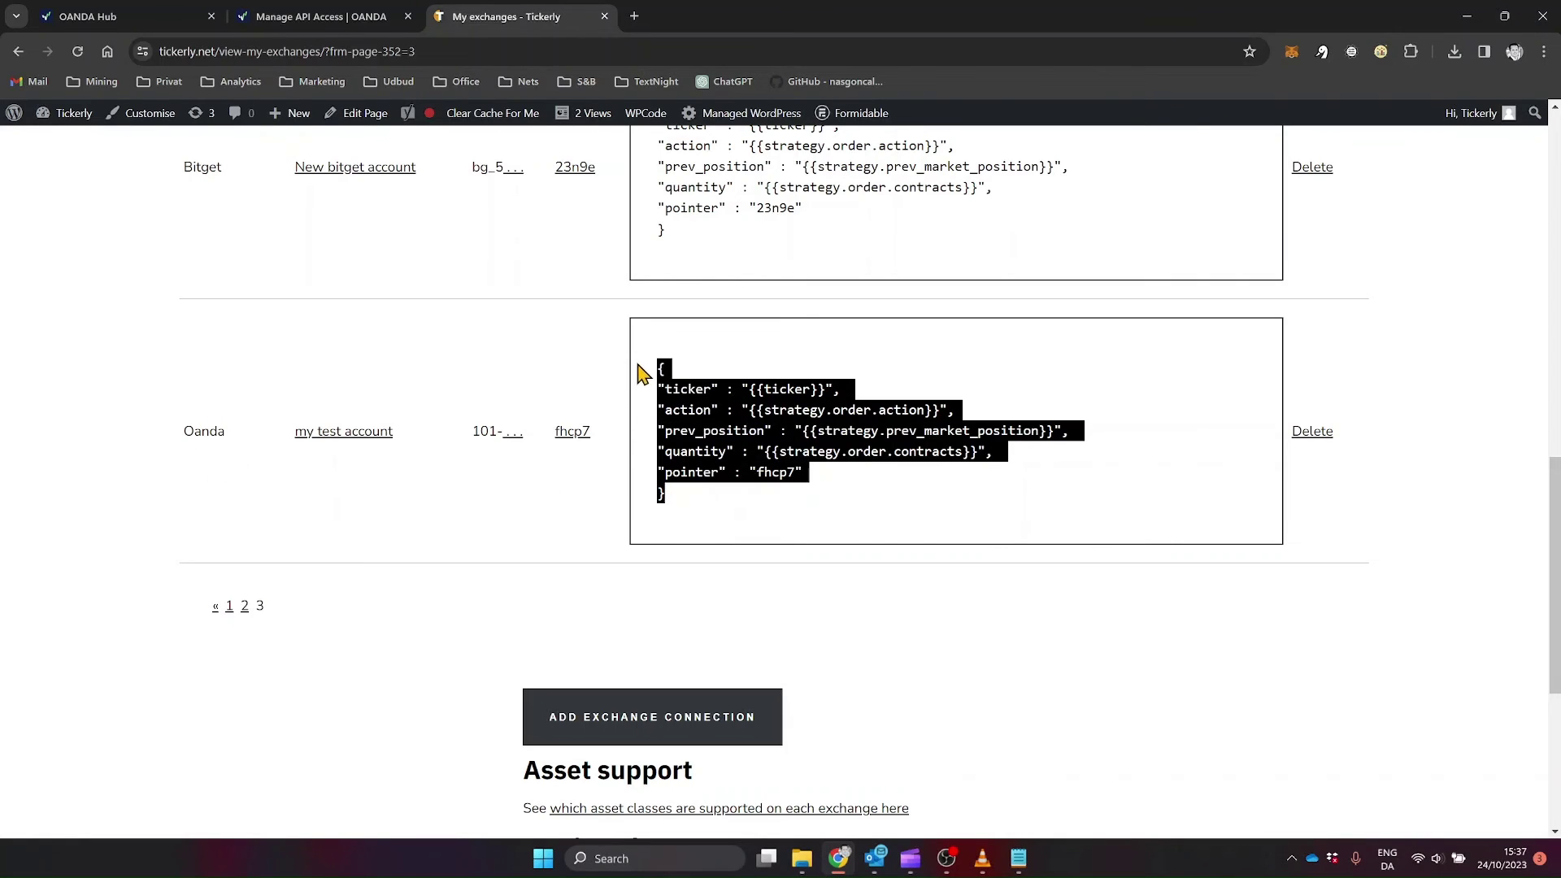
right_click(705, 416)
click(720, 428)
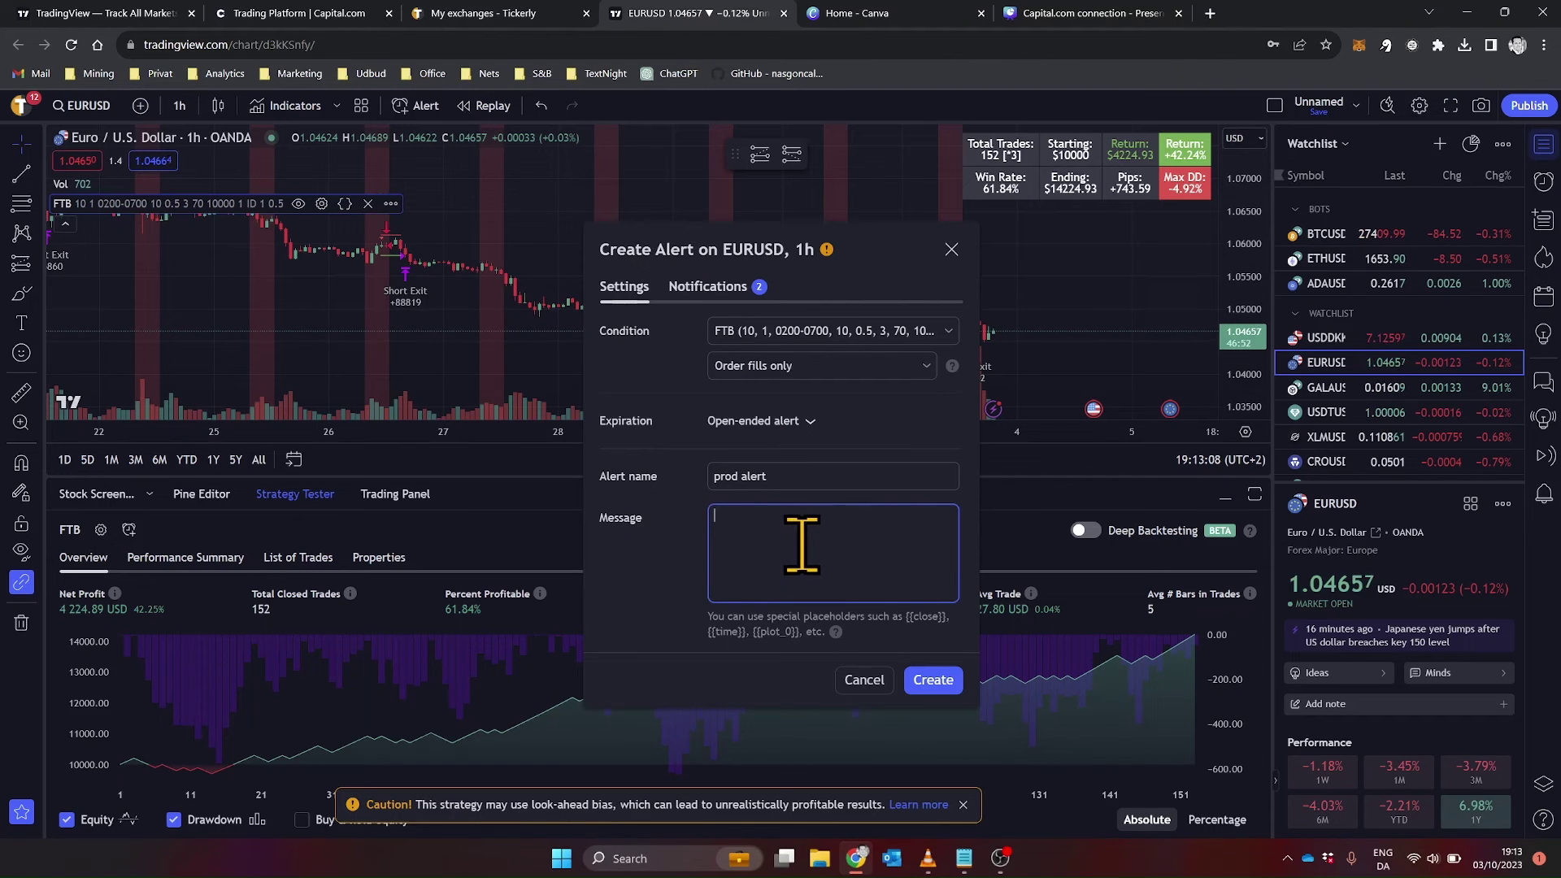
- Paste Tickerly's Oanda JSON as the message, check webhook notification, and create prod alert
right_click(803, 551)
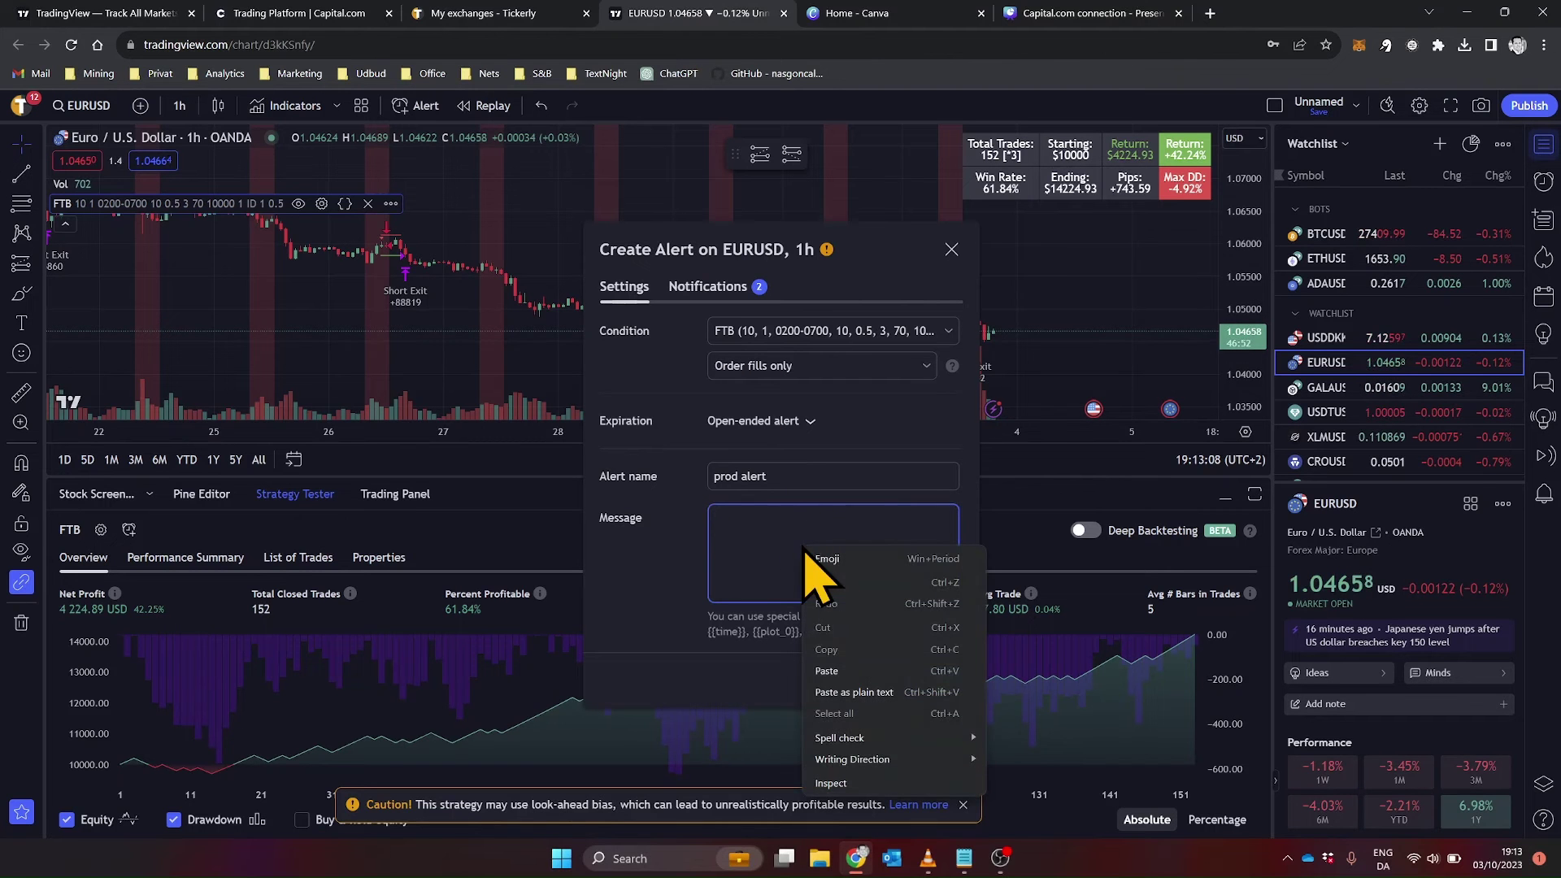
click(884, 671)
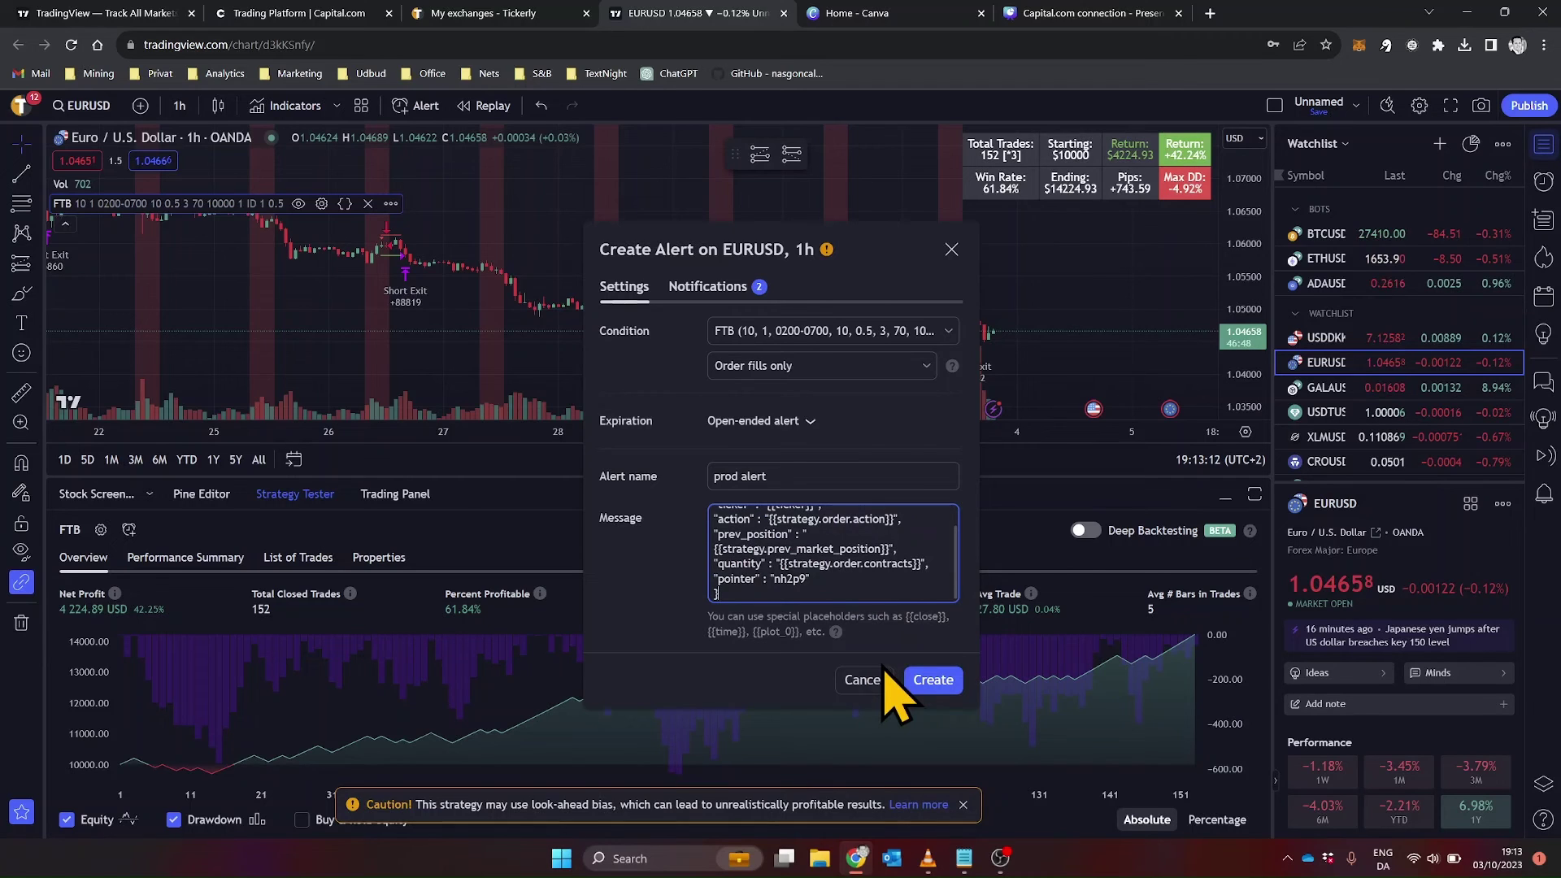
click(739, 292)
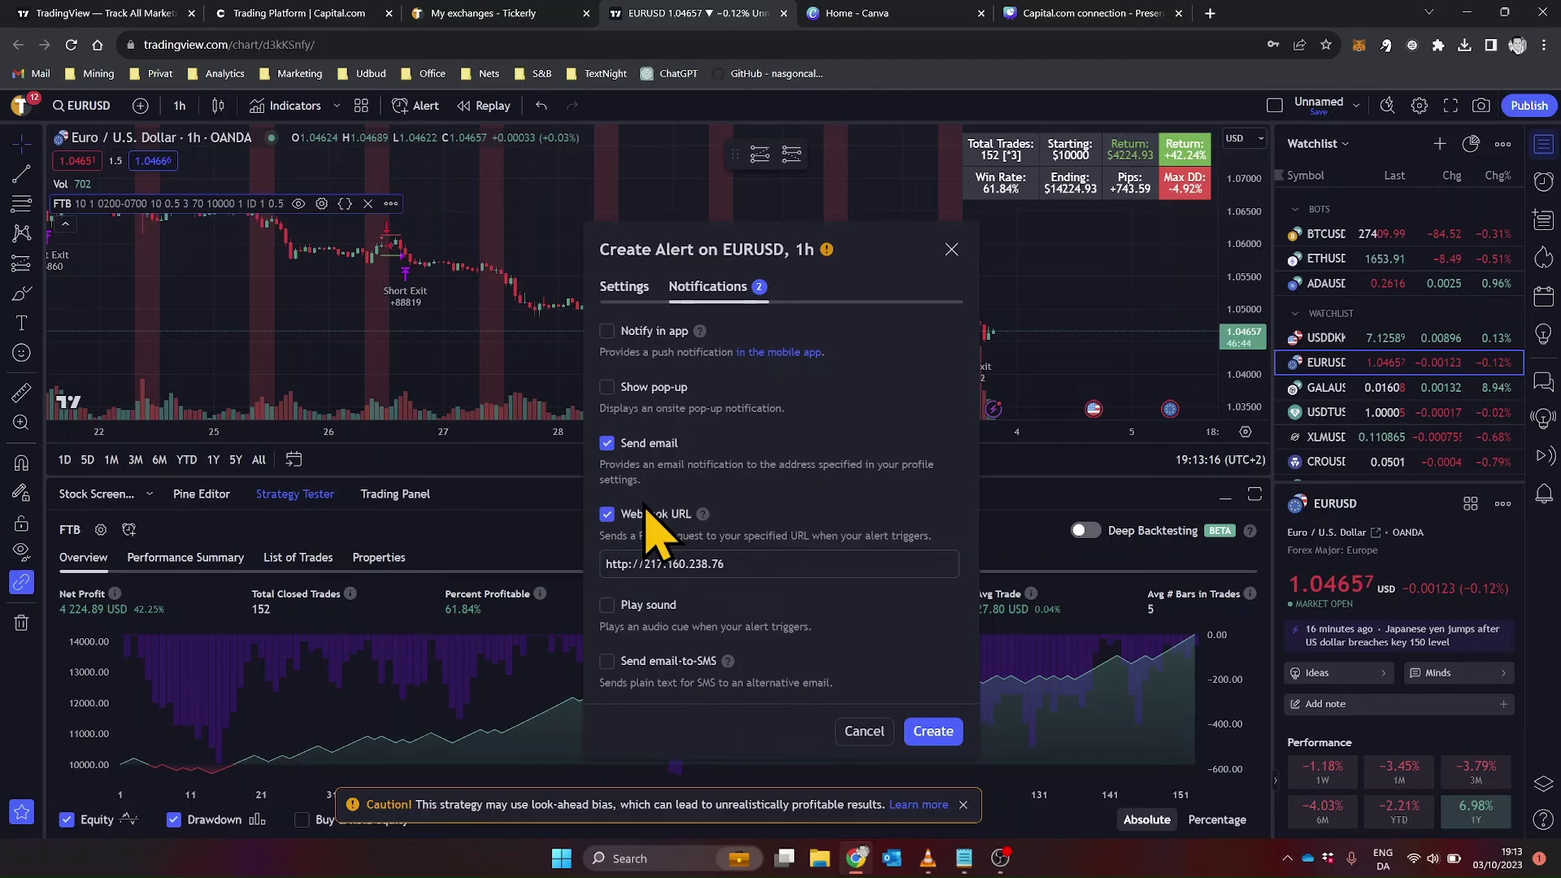
click(932, 732)
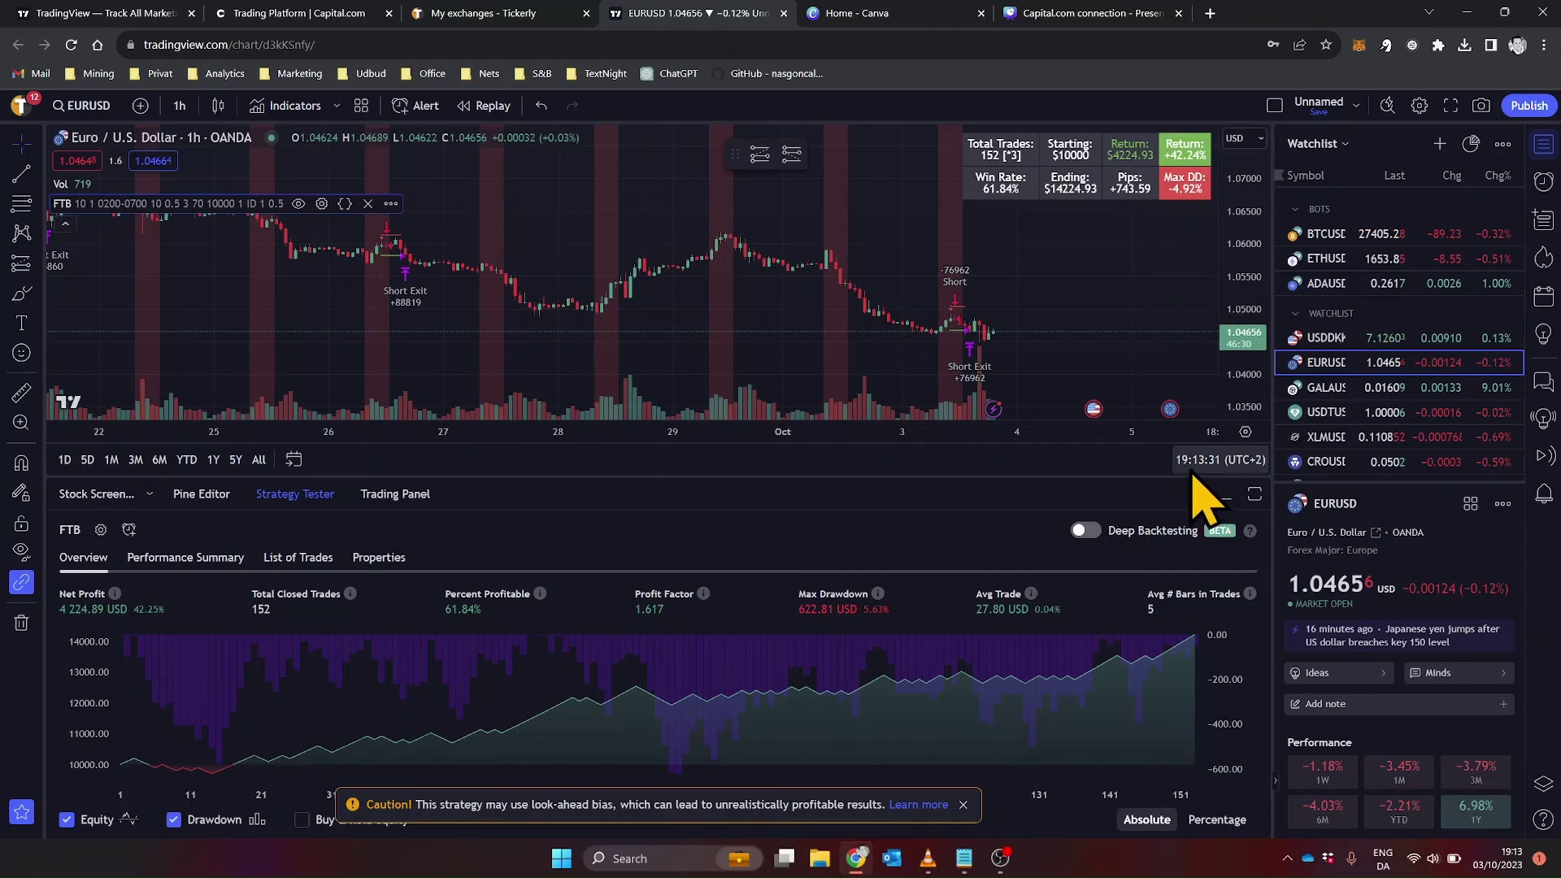
- Check the Alerts panel showing prod alert active on EURUSD 1h
click(1544, 182)
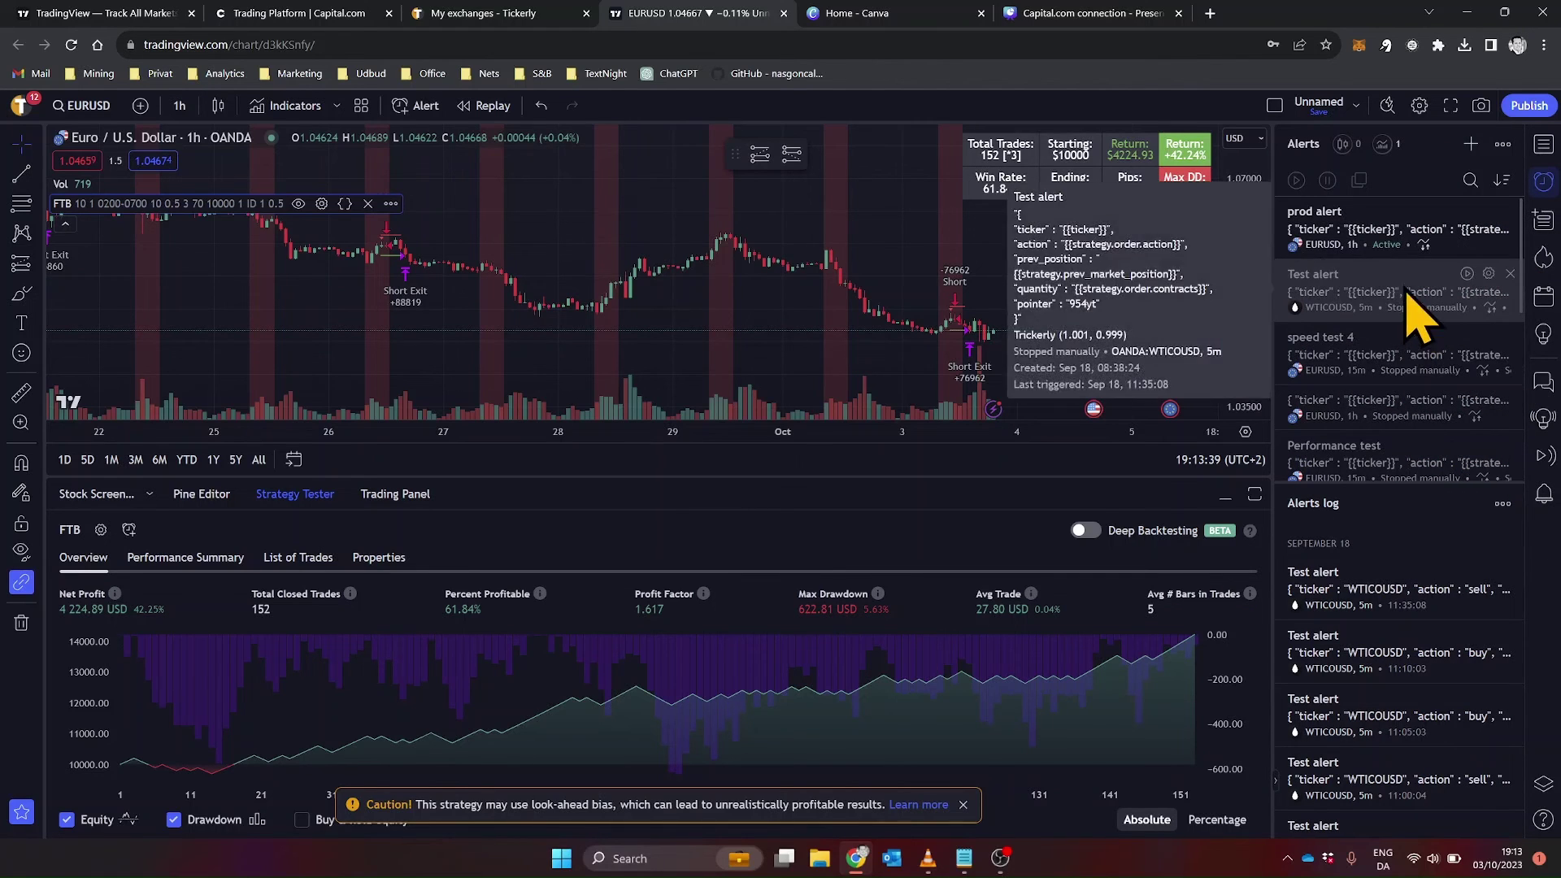
mouse_move(1397, 240)
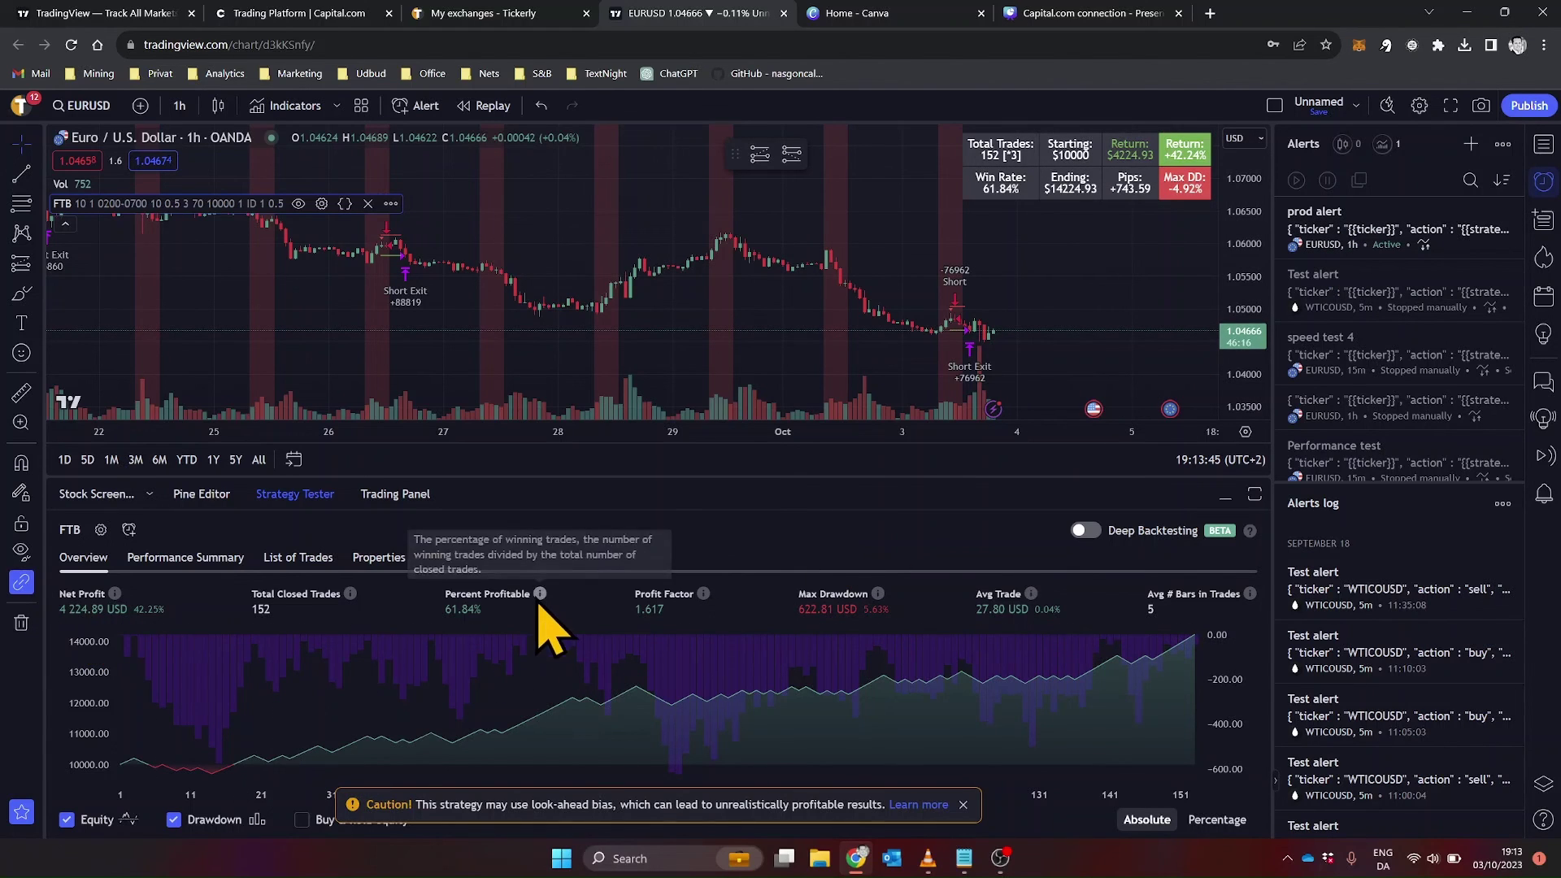
- Switch back to Tickerly's My exchanges page and scroll to its top, near the Resources menu
click(516, 14)
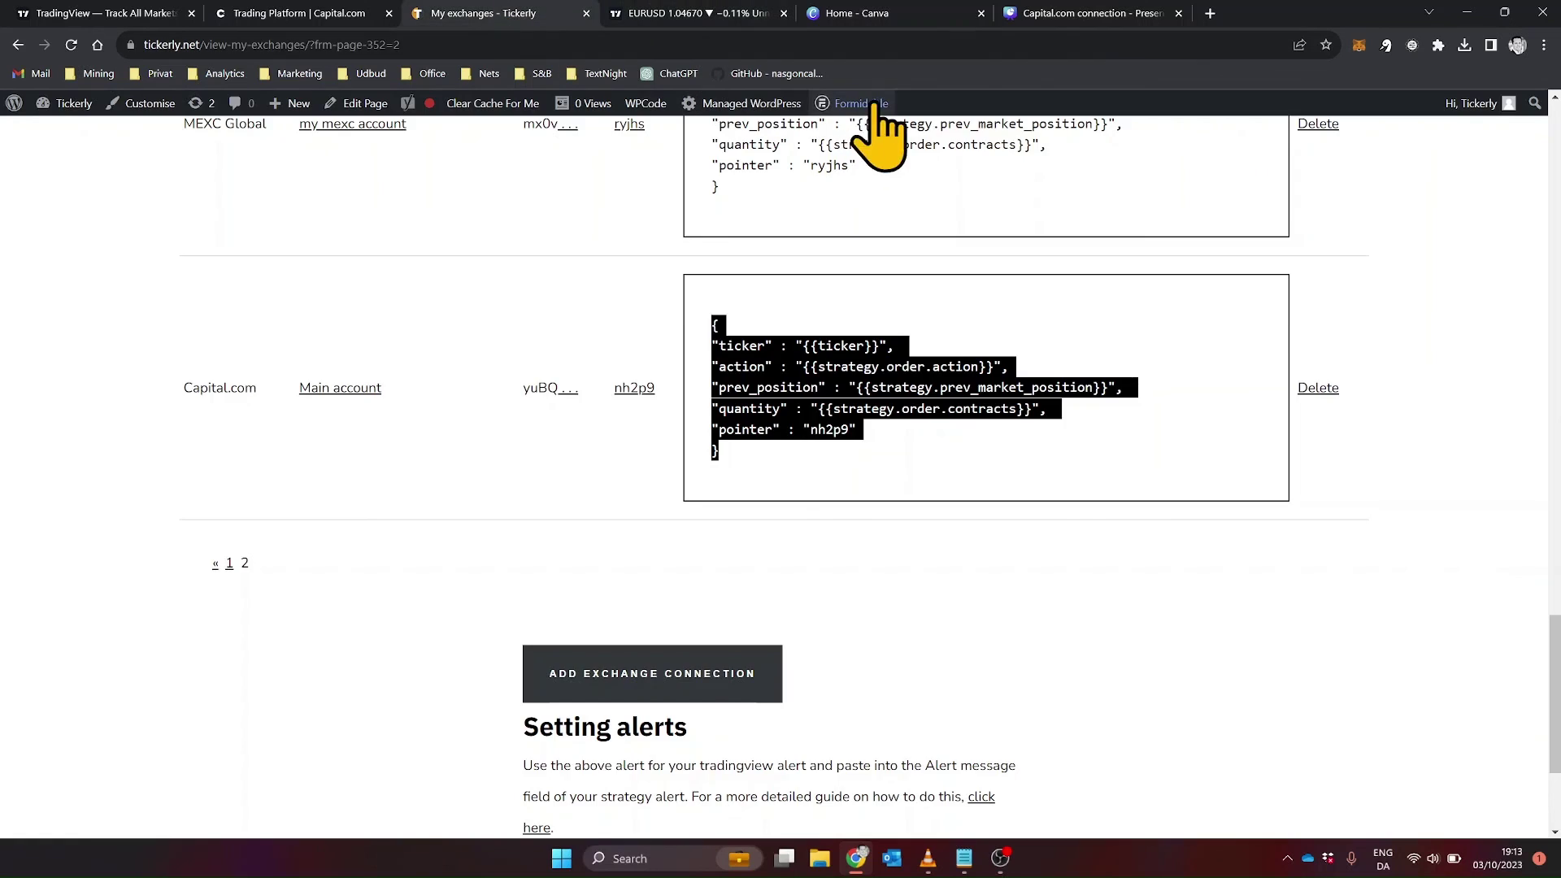
scroll(1464, 466, up, 4)
scroll(1463, 465, up, 10)
mouse_move(1281, 159)
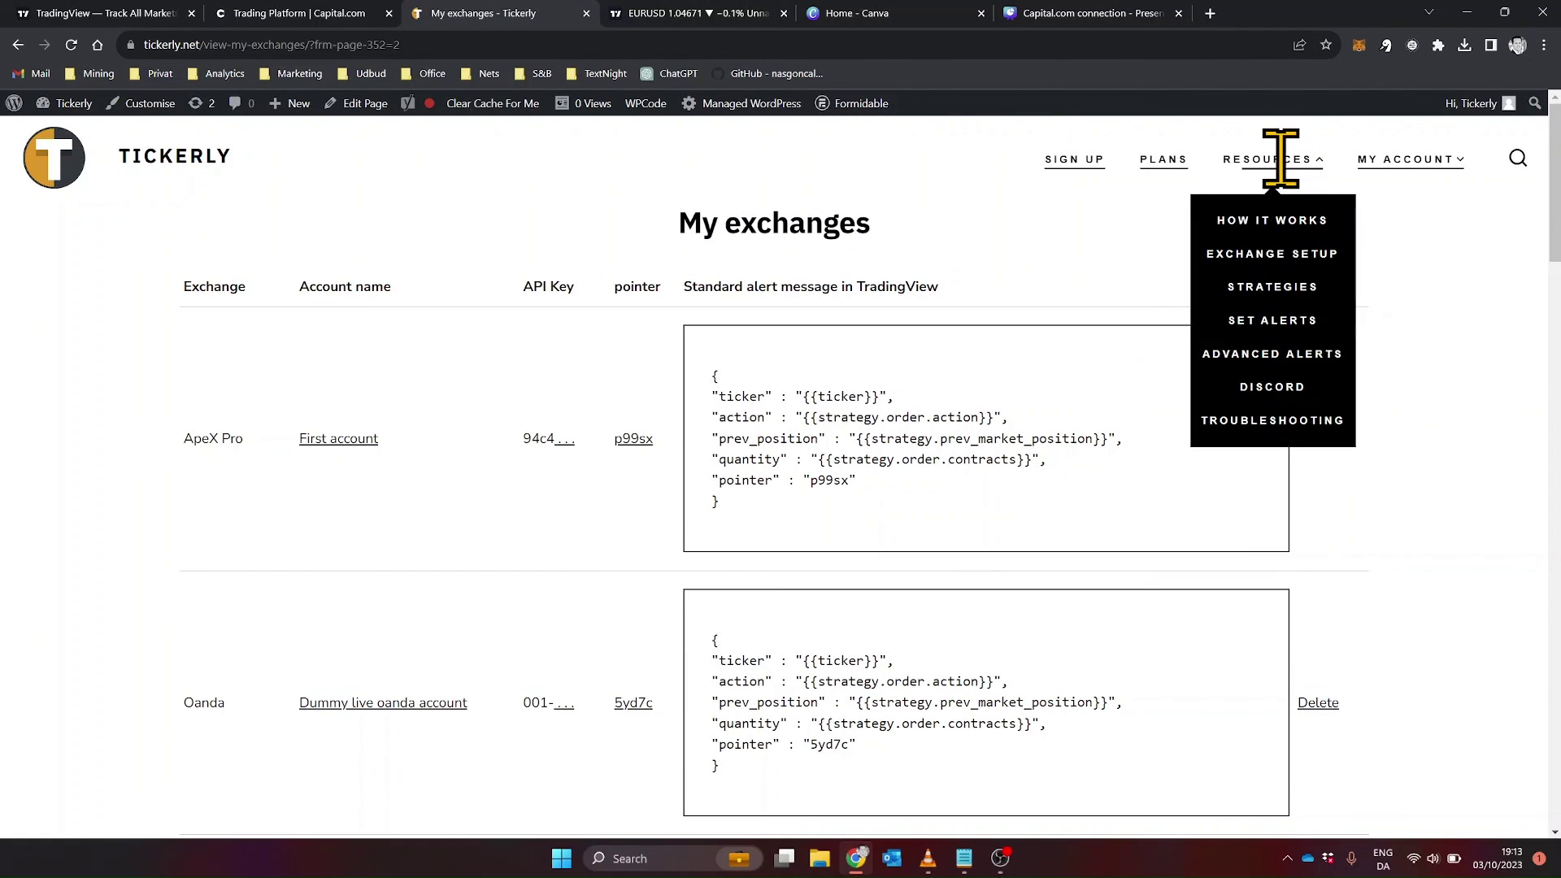